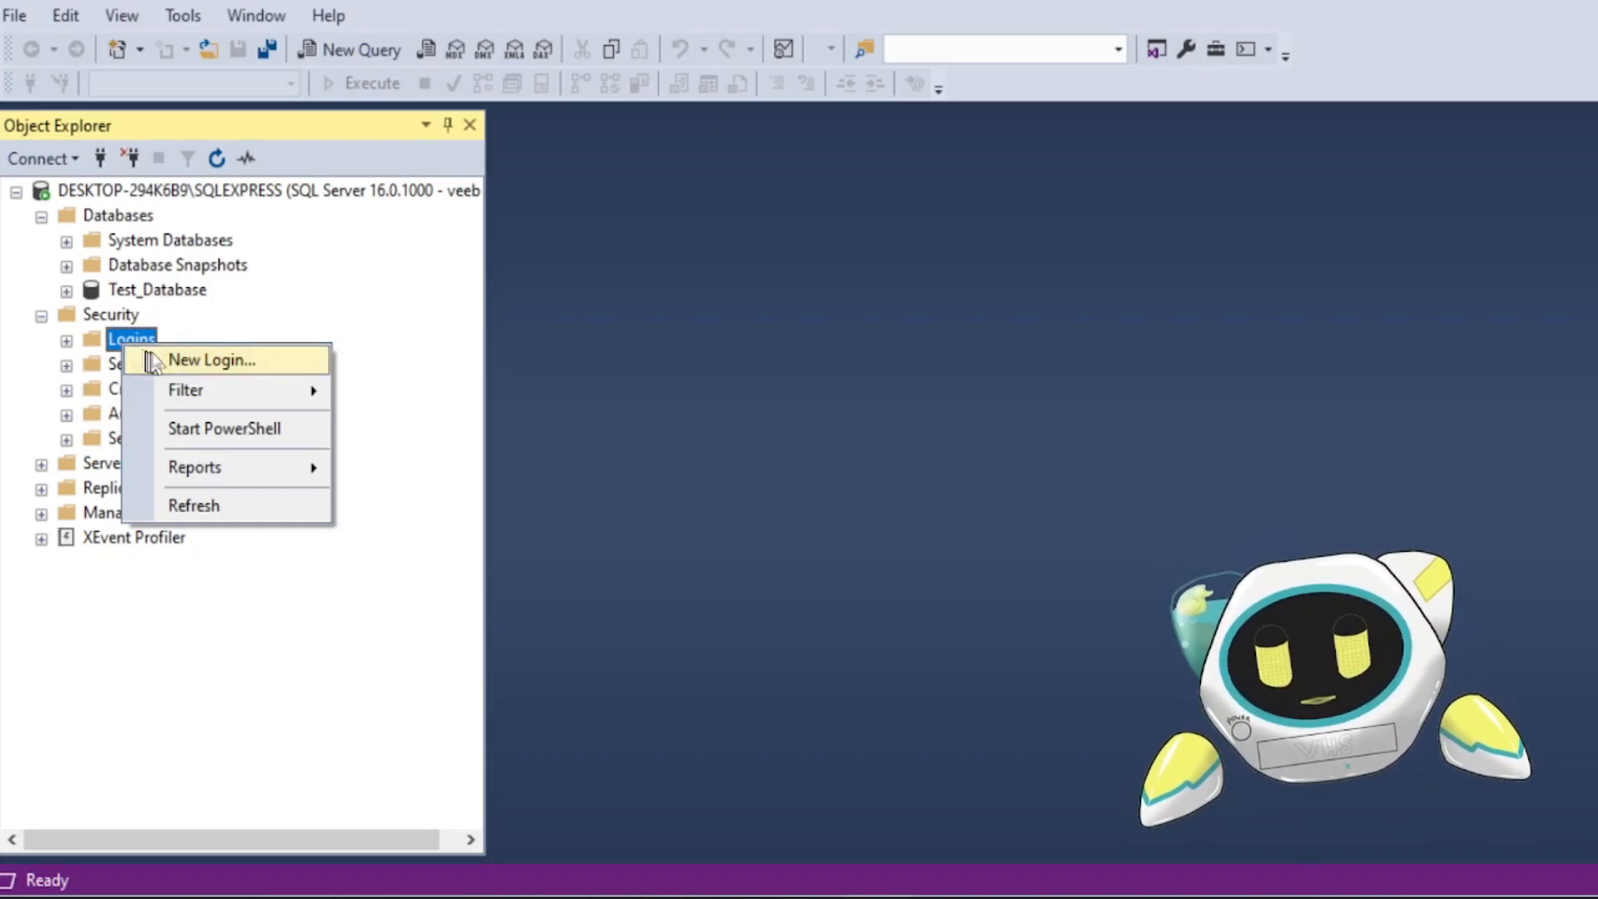
- Create a new login named TestUser with SQL Server authentication, enter its password twice, and turn off password expiration
left_click(213, 362)
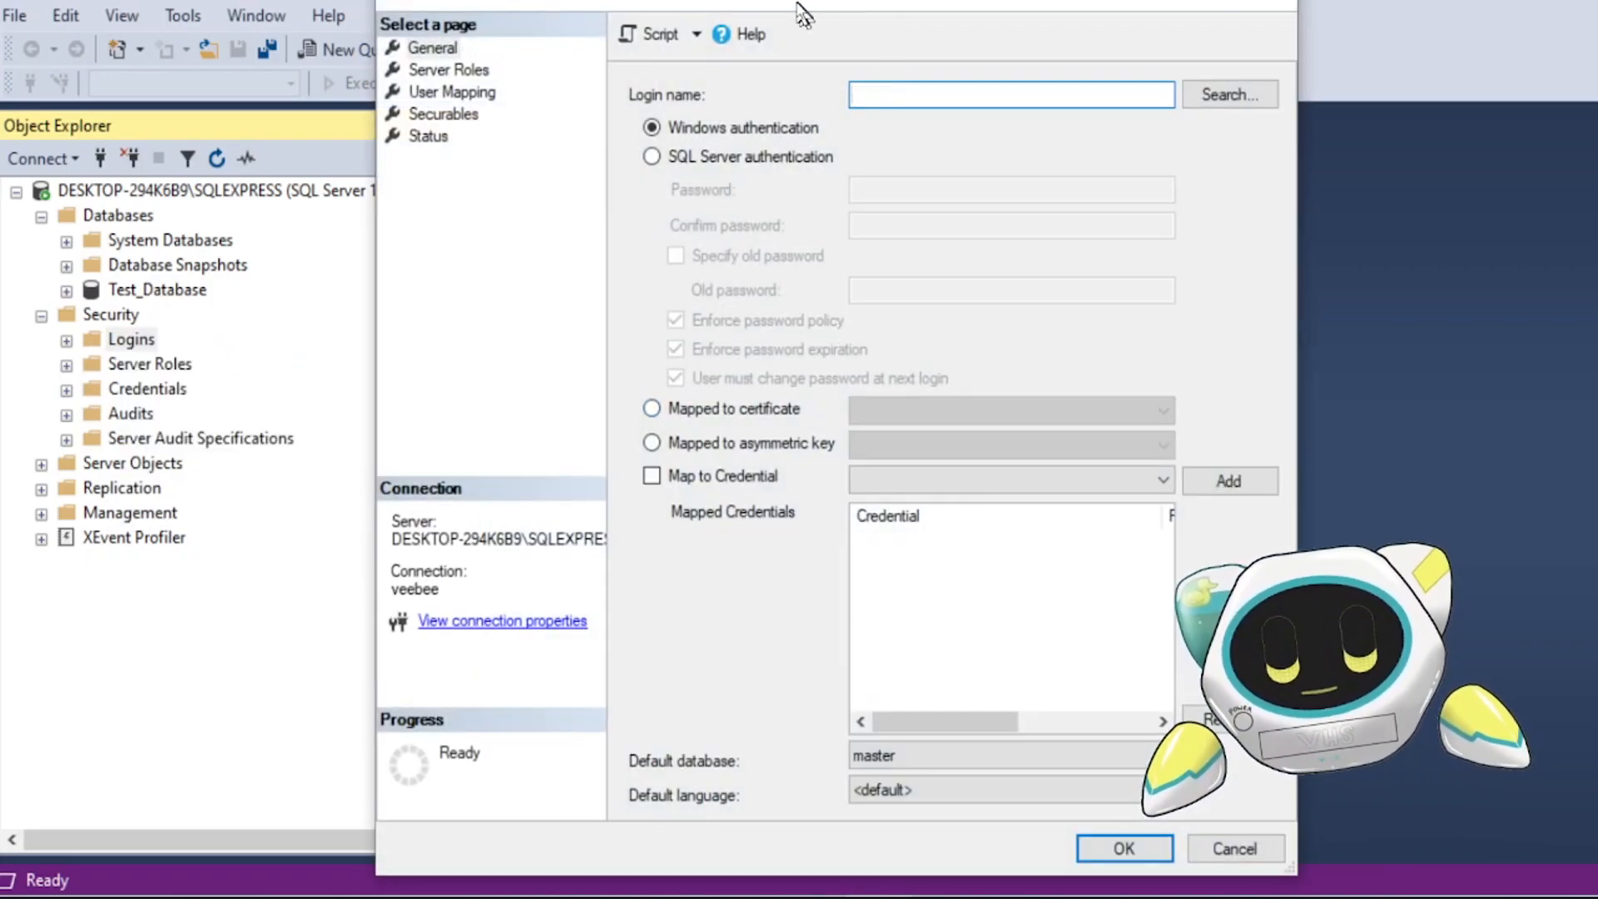
left_click_drag(803, 12, 1137, 15)
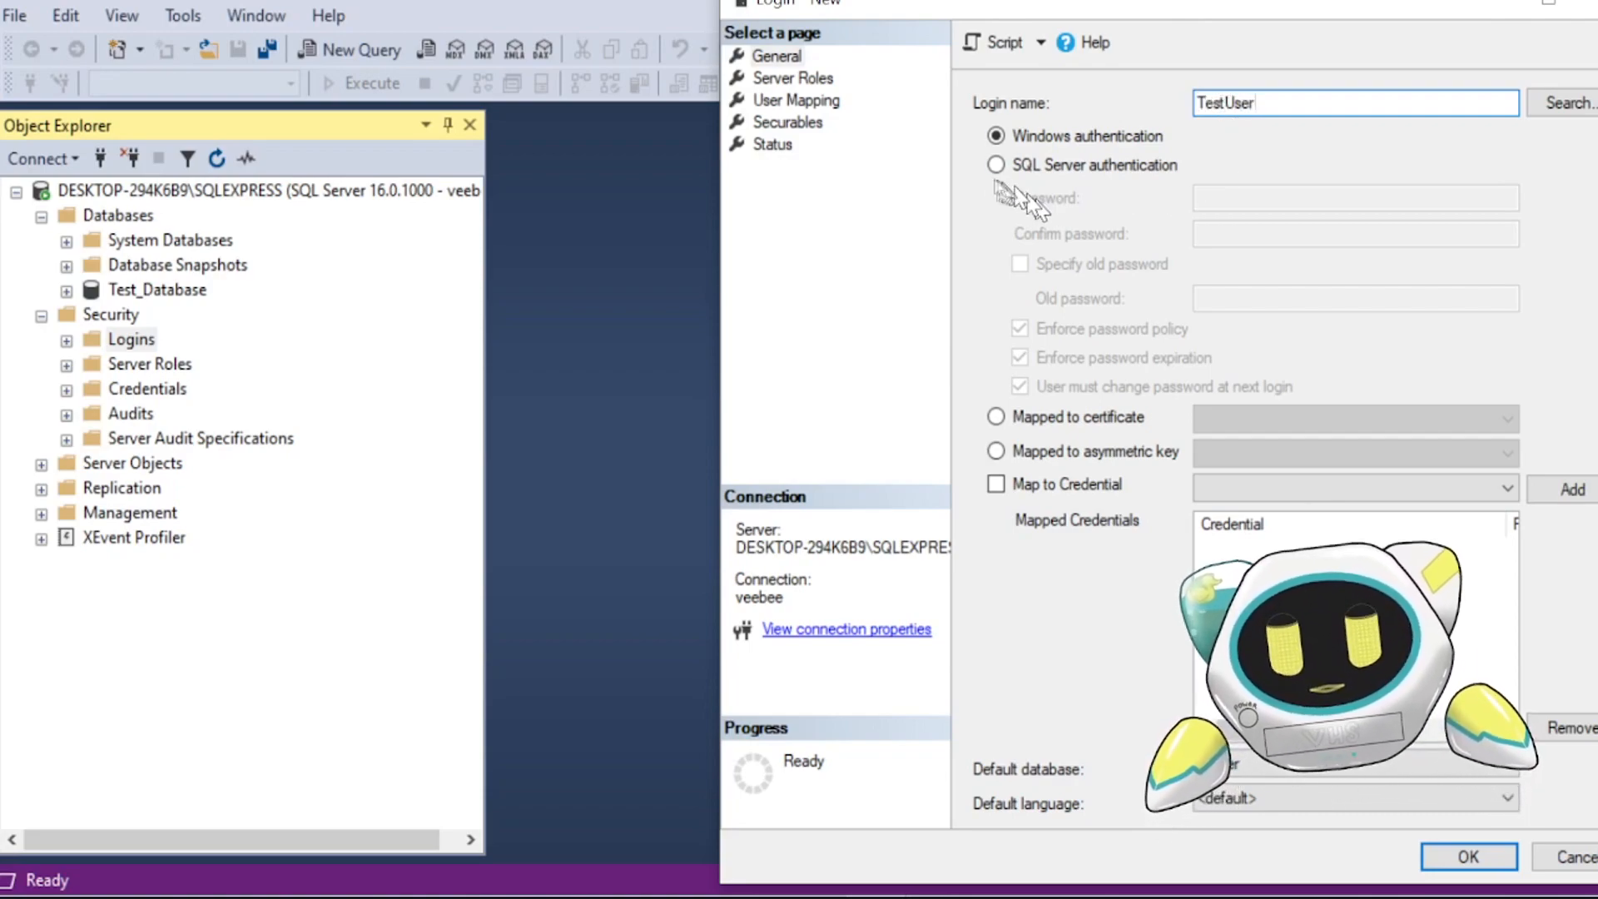
left_click(997, 165)
left_click(1284, 200)
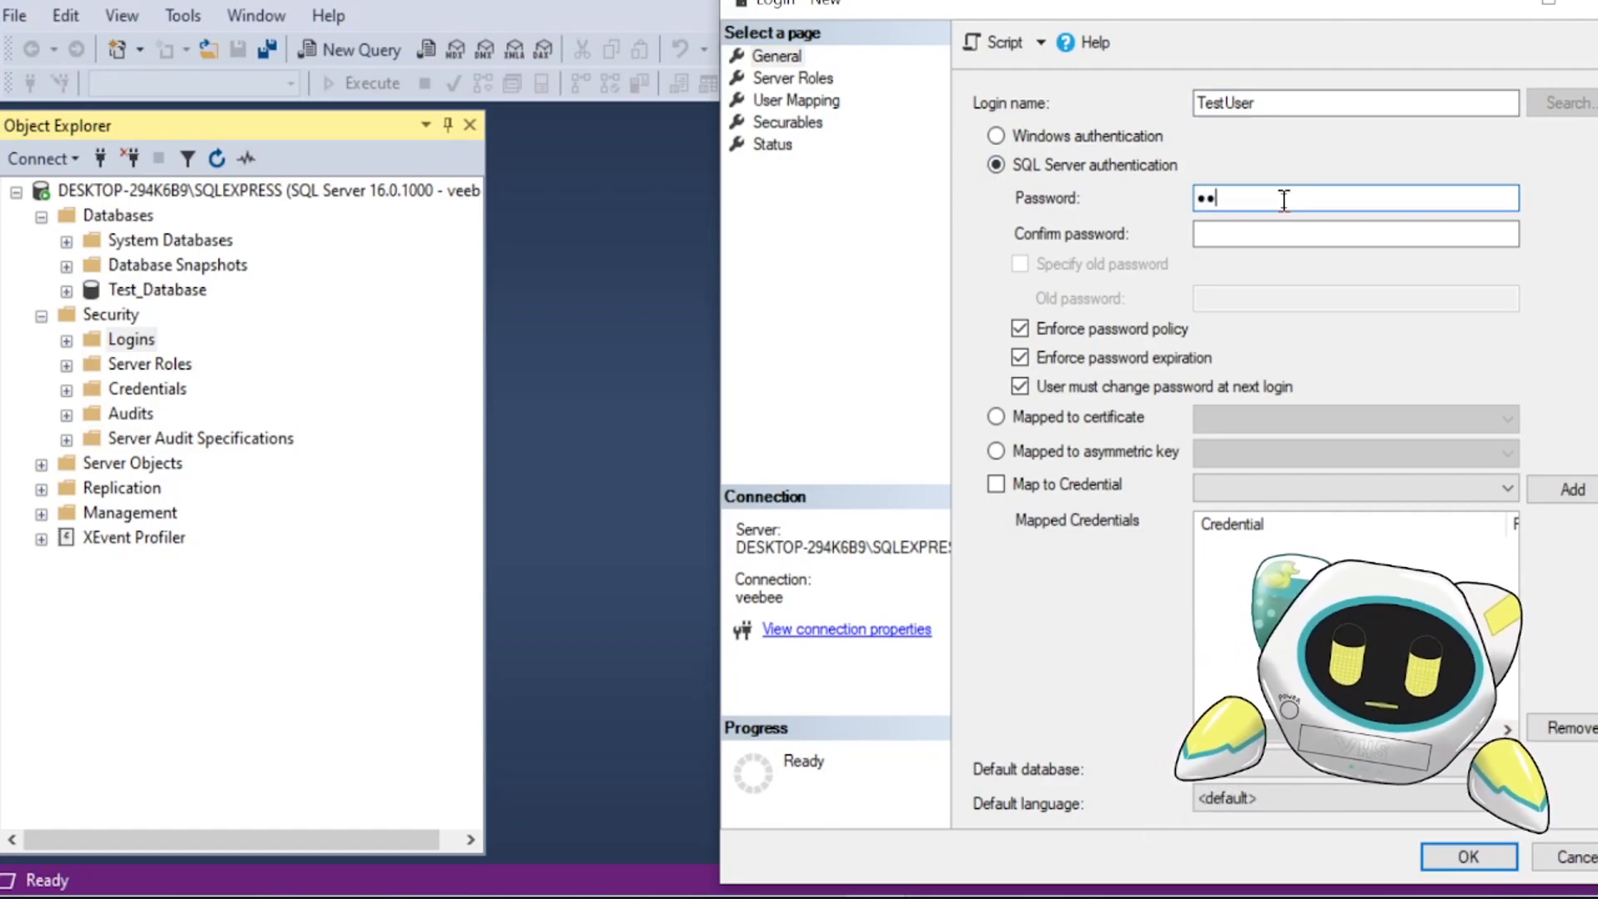
left_click(1250, 231)
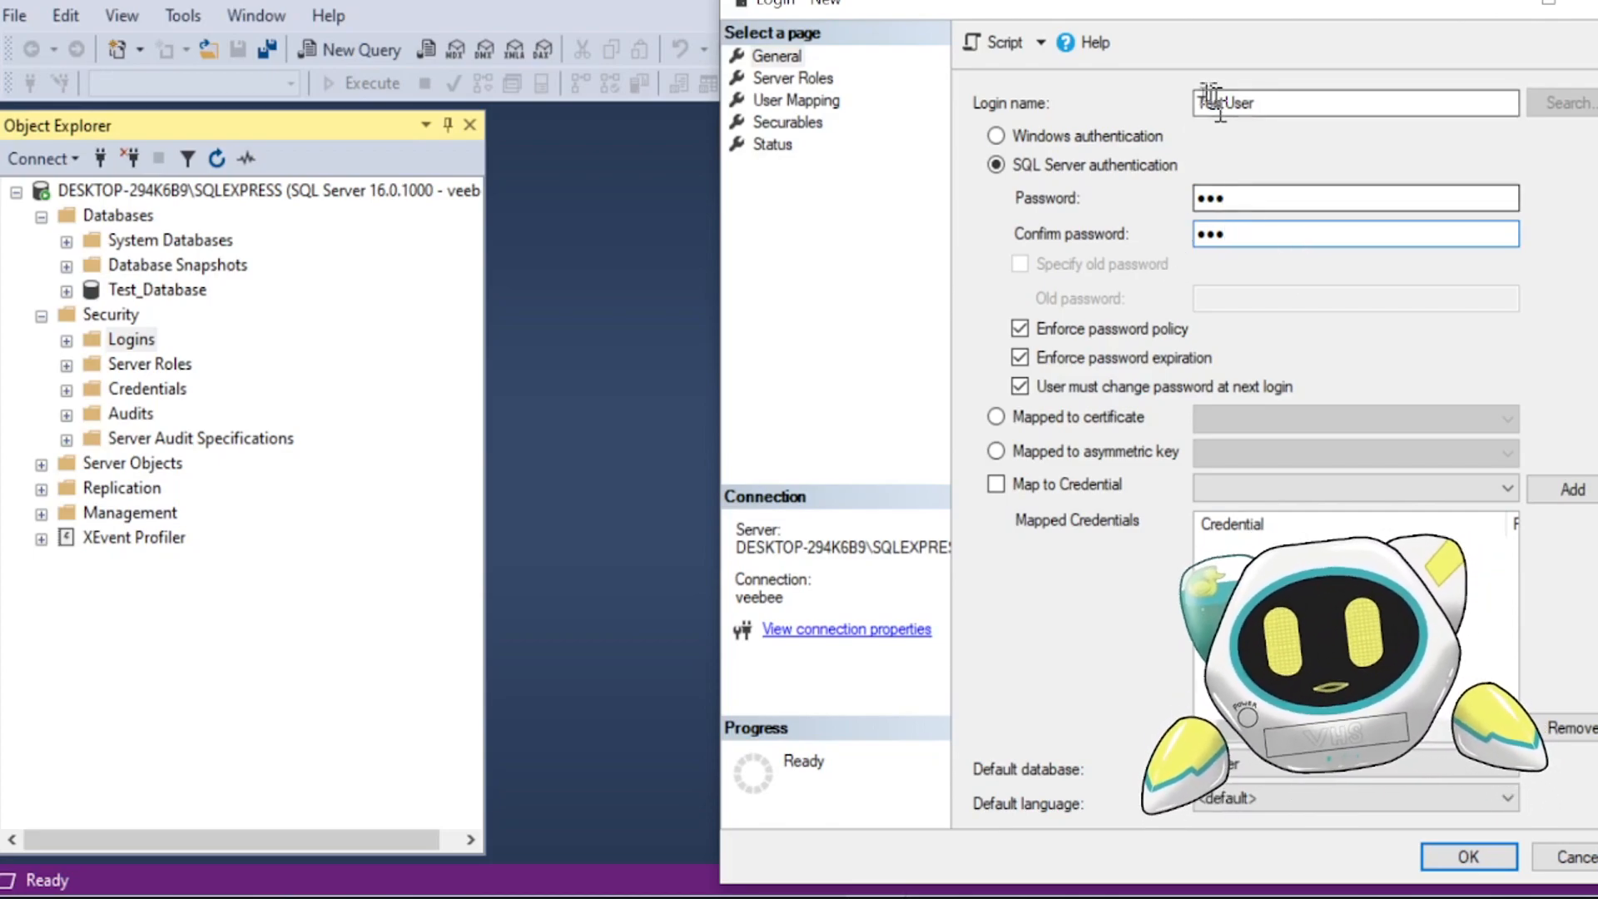
left_click(1019, 359)
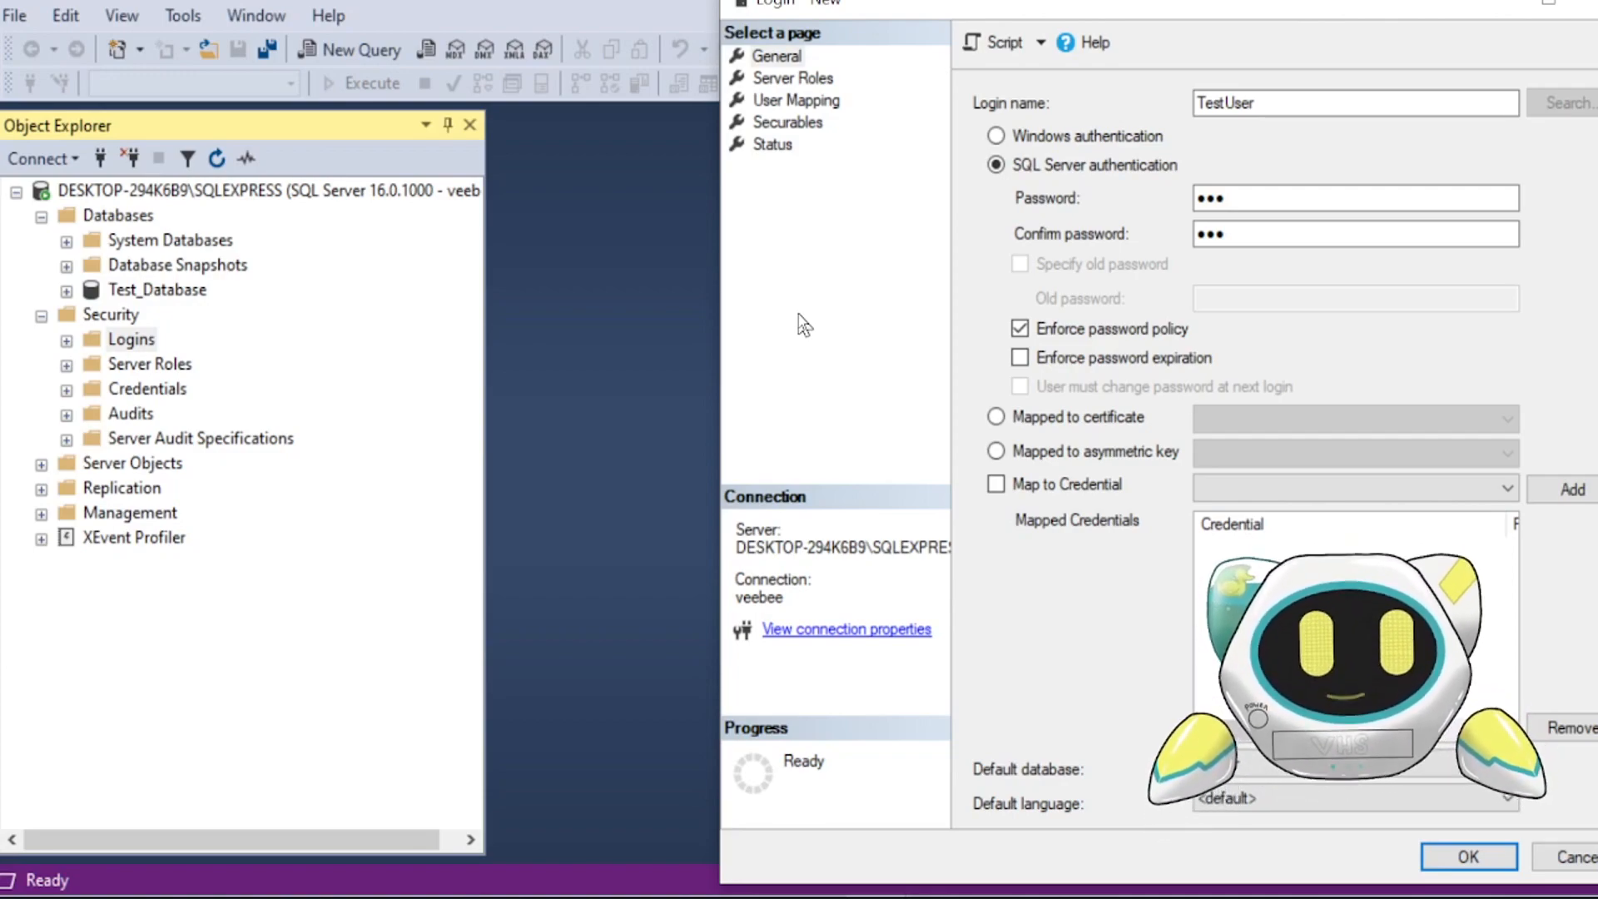
- Open the existing veebee login's properties and place it beside the new login dialog for comparison
left_click(67, 341)
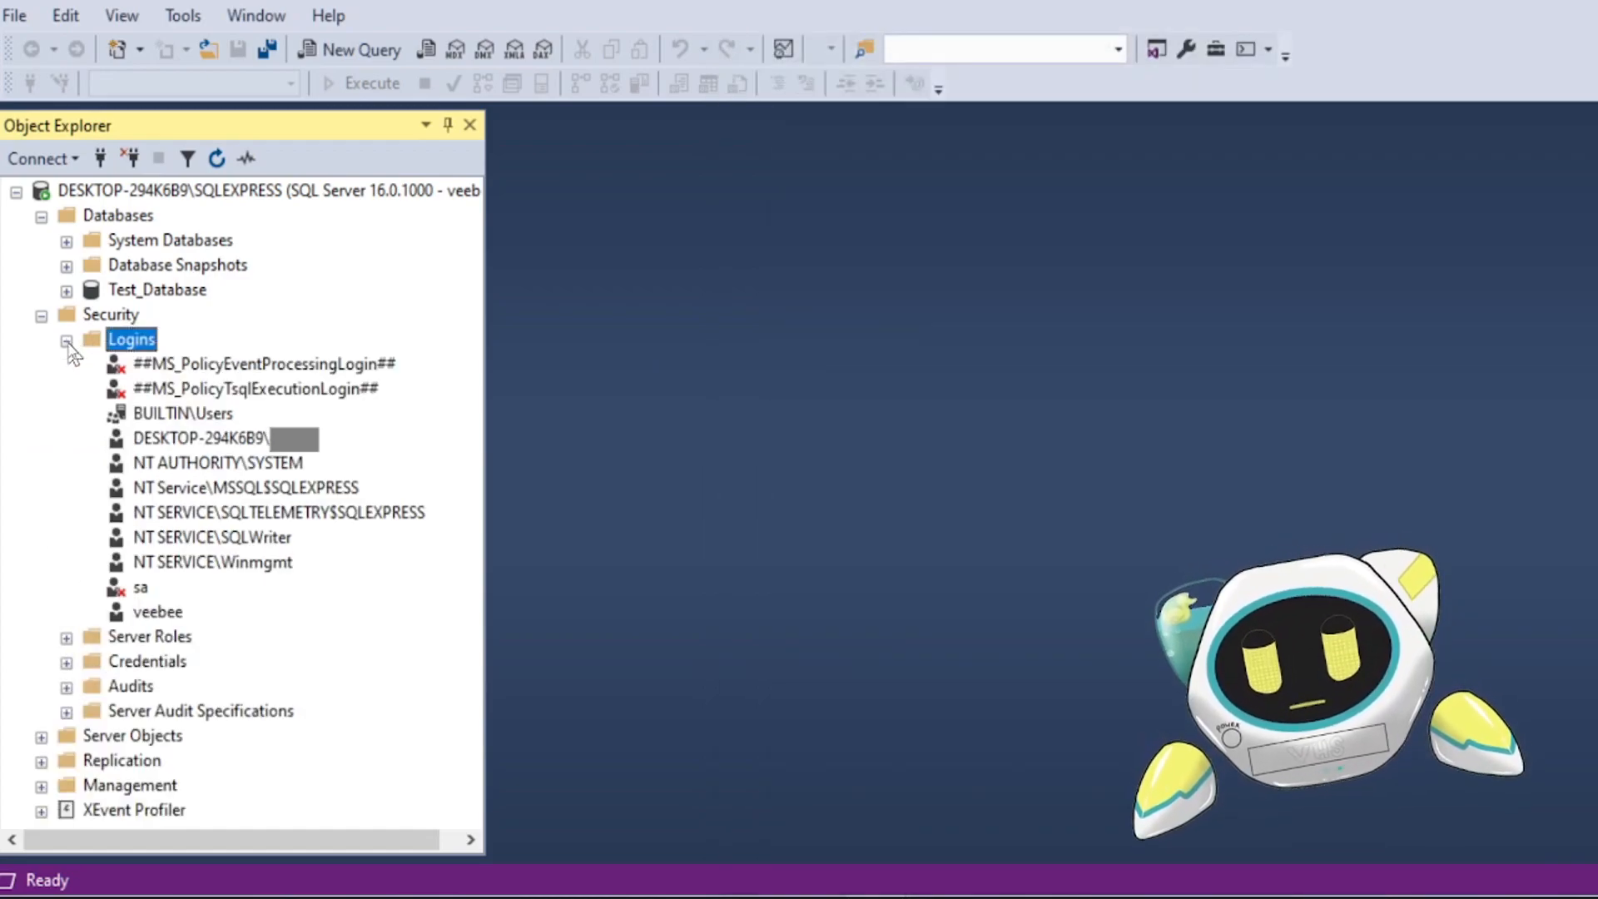
double_click(164, 614)
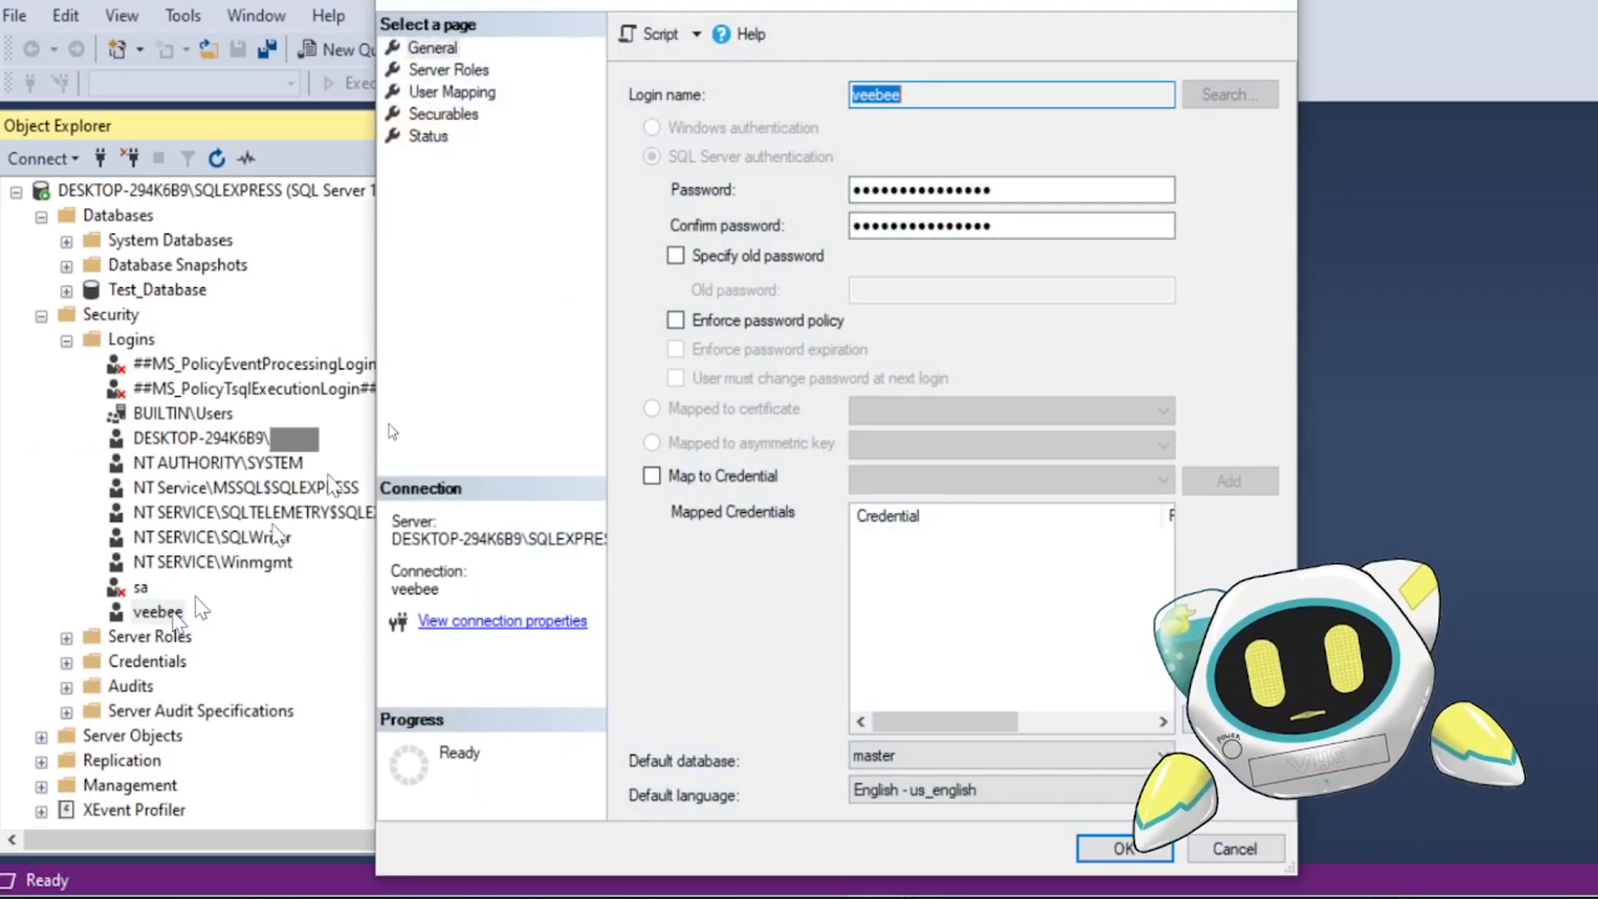
left_click_drag(650, 9, 234, 6)
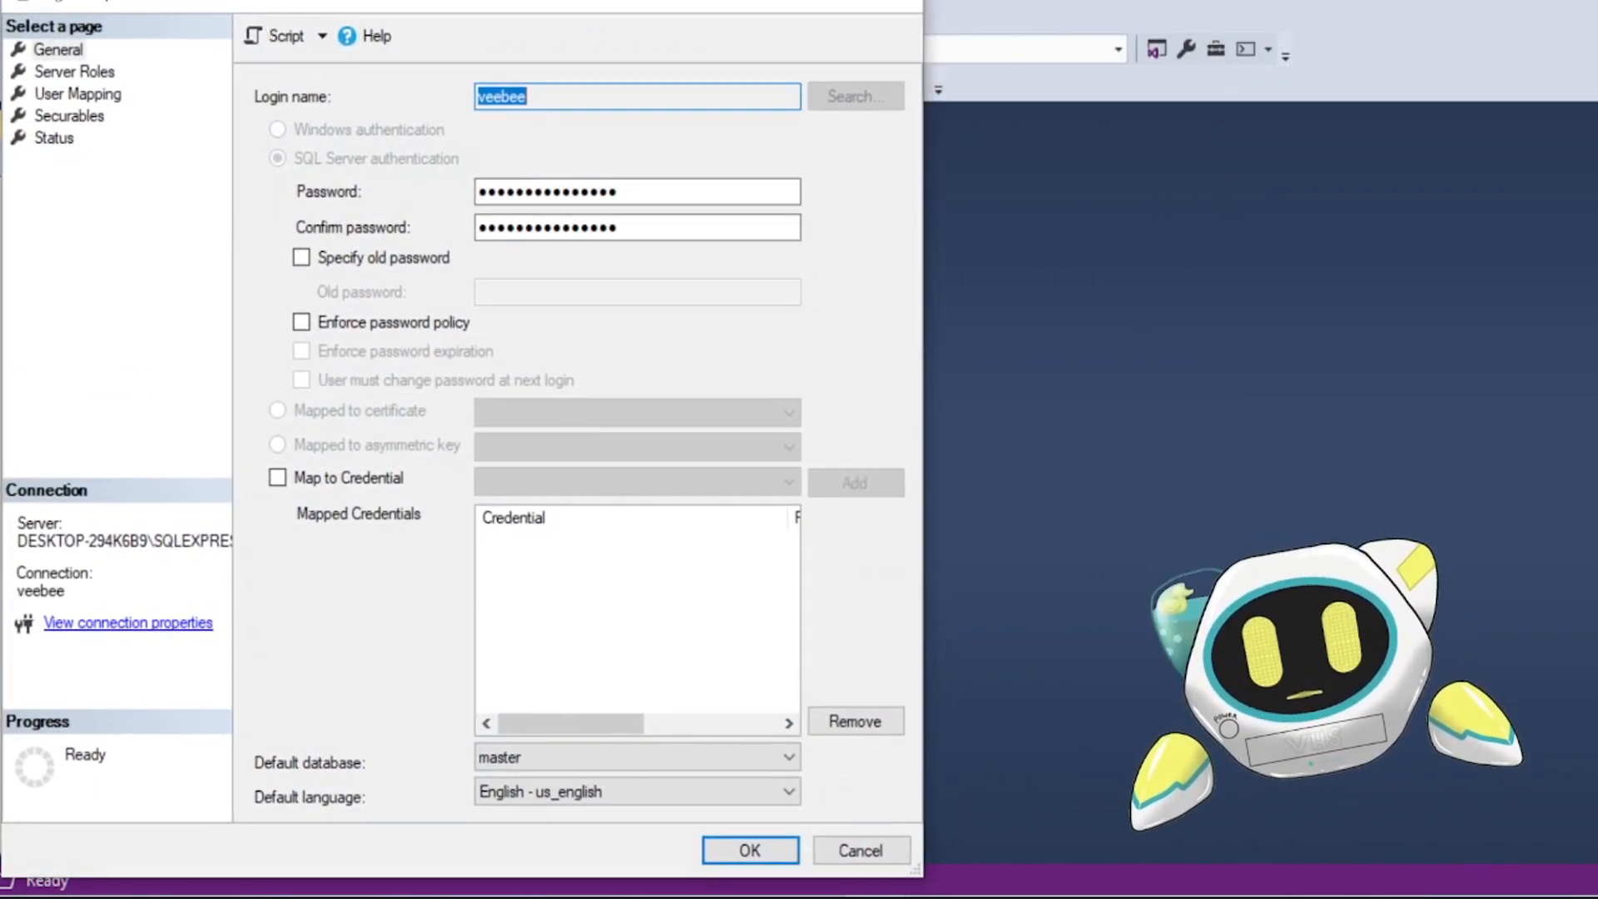
mouse_move(879, 896)
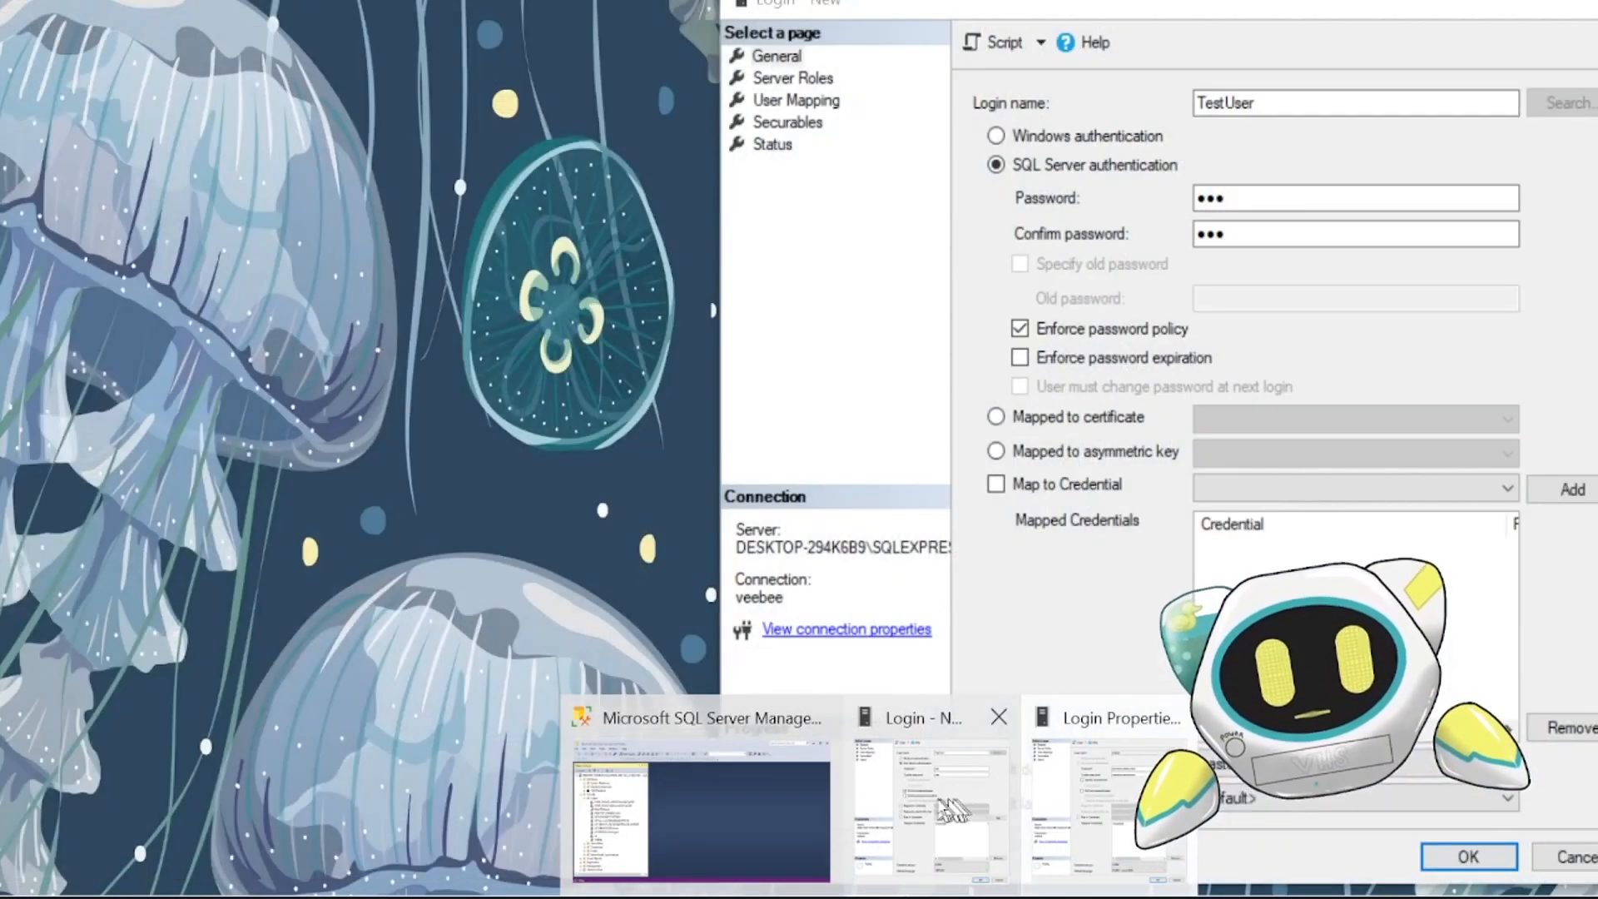
left_click(945, 805)
left_click_drag(939, 7, 979, 4)
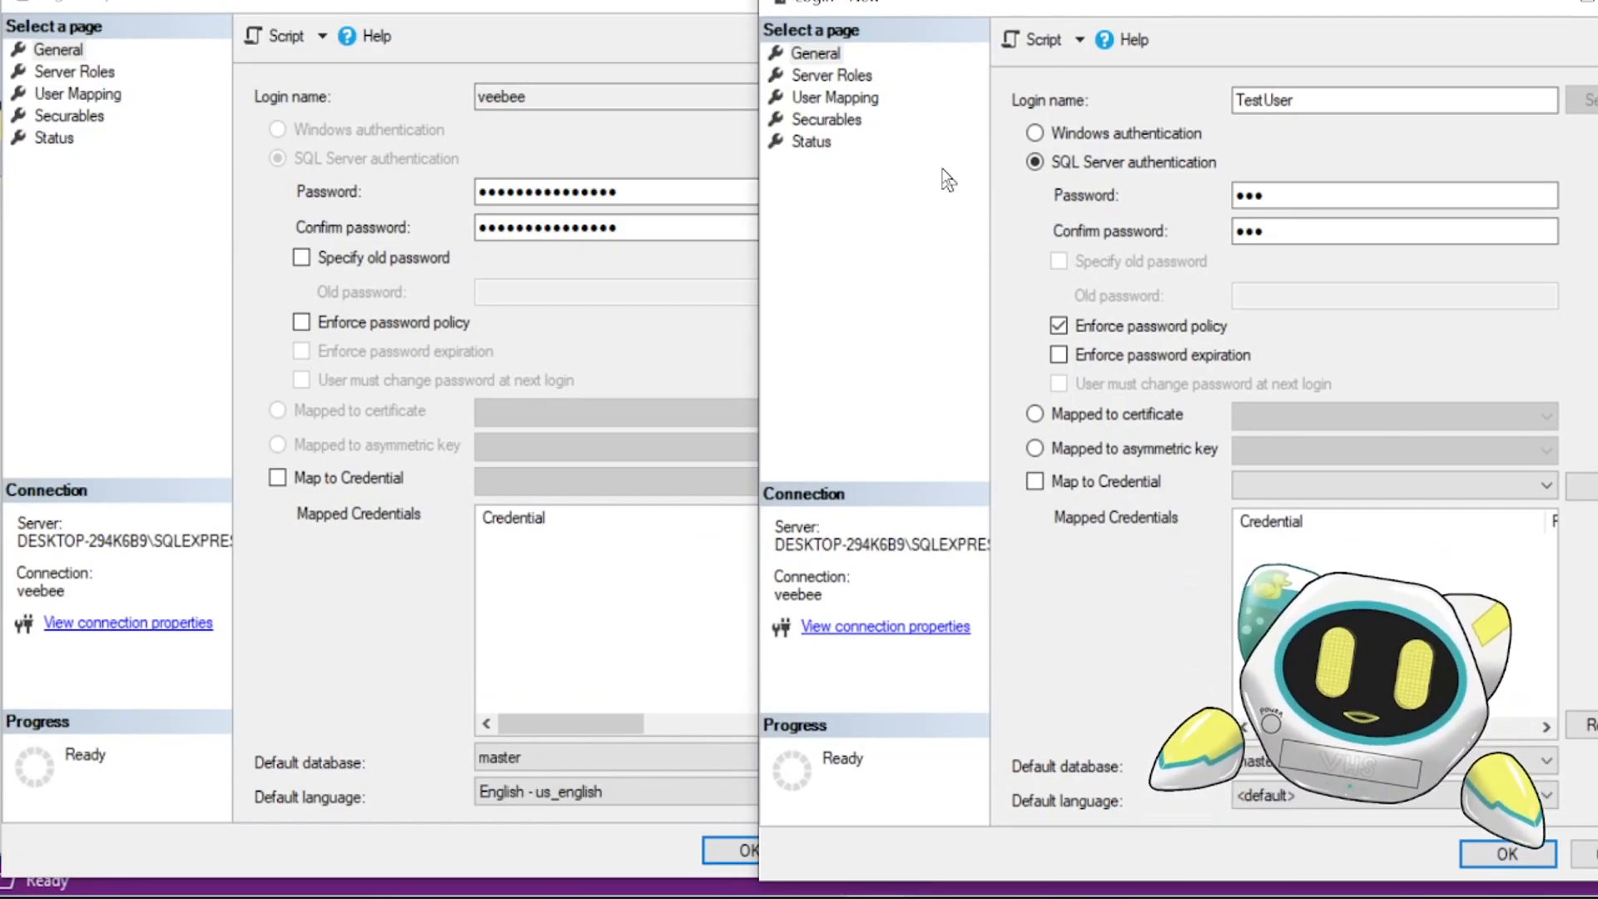
- Give TestUser the sysadmin server role, matching the veebee login's server roles
left_click(74, 72)
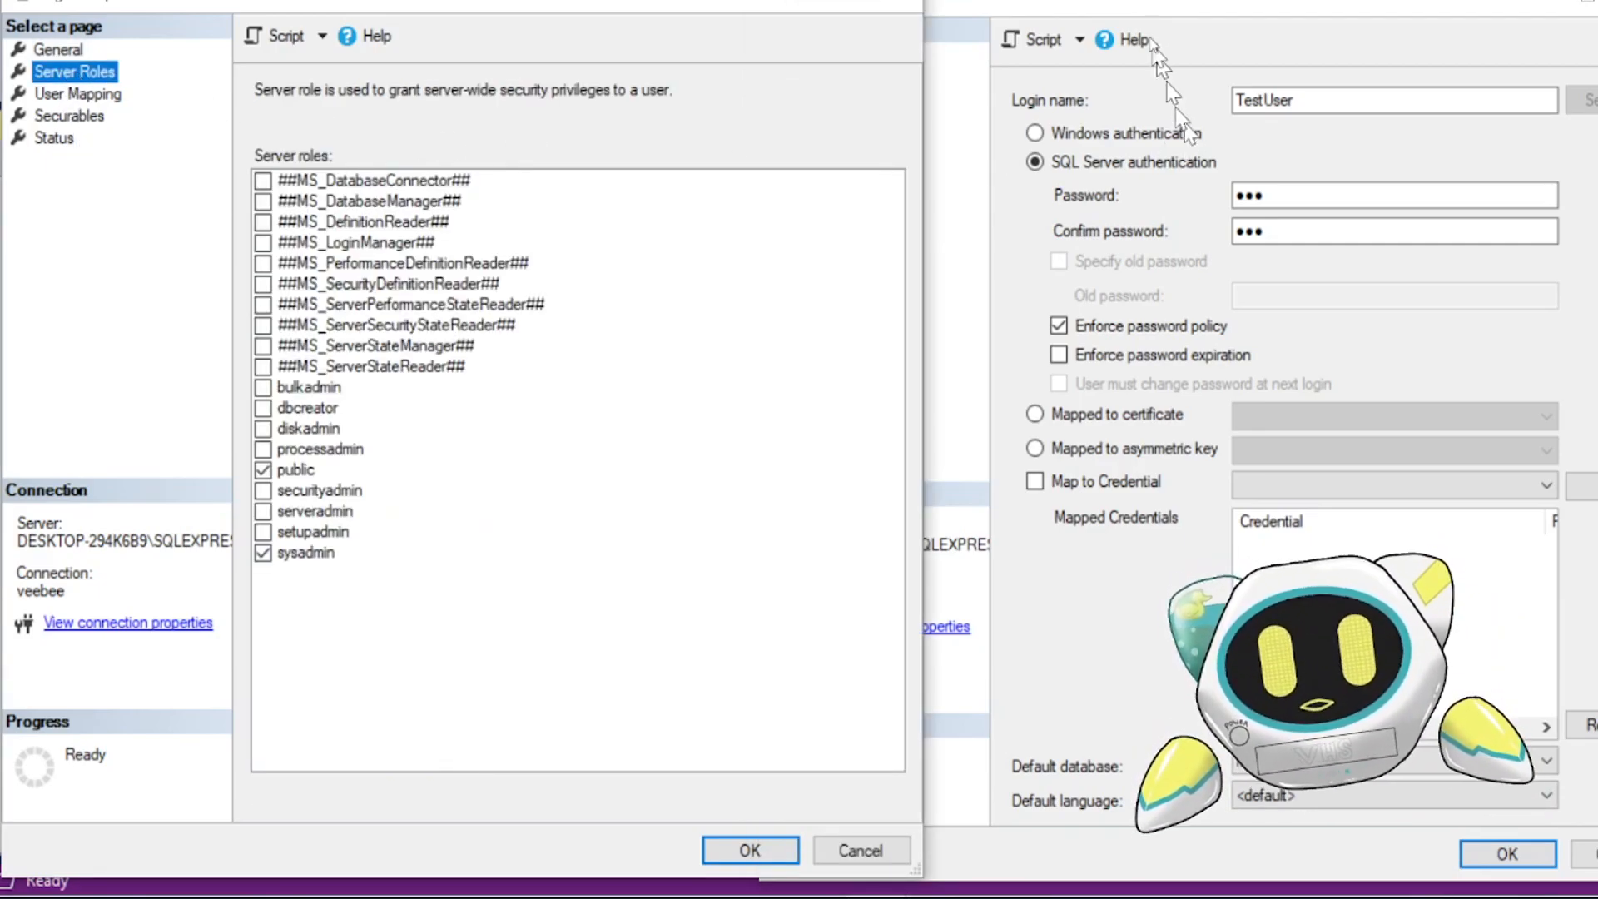
left_click(1091, 10)
left_click(832, 75)
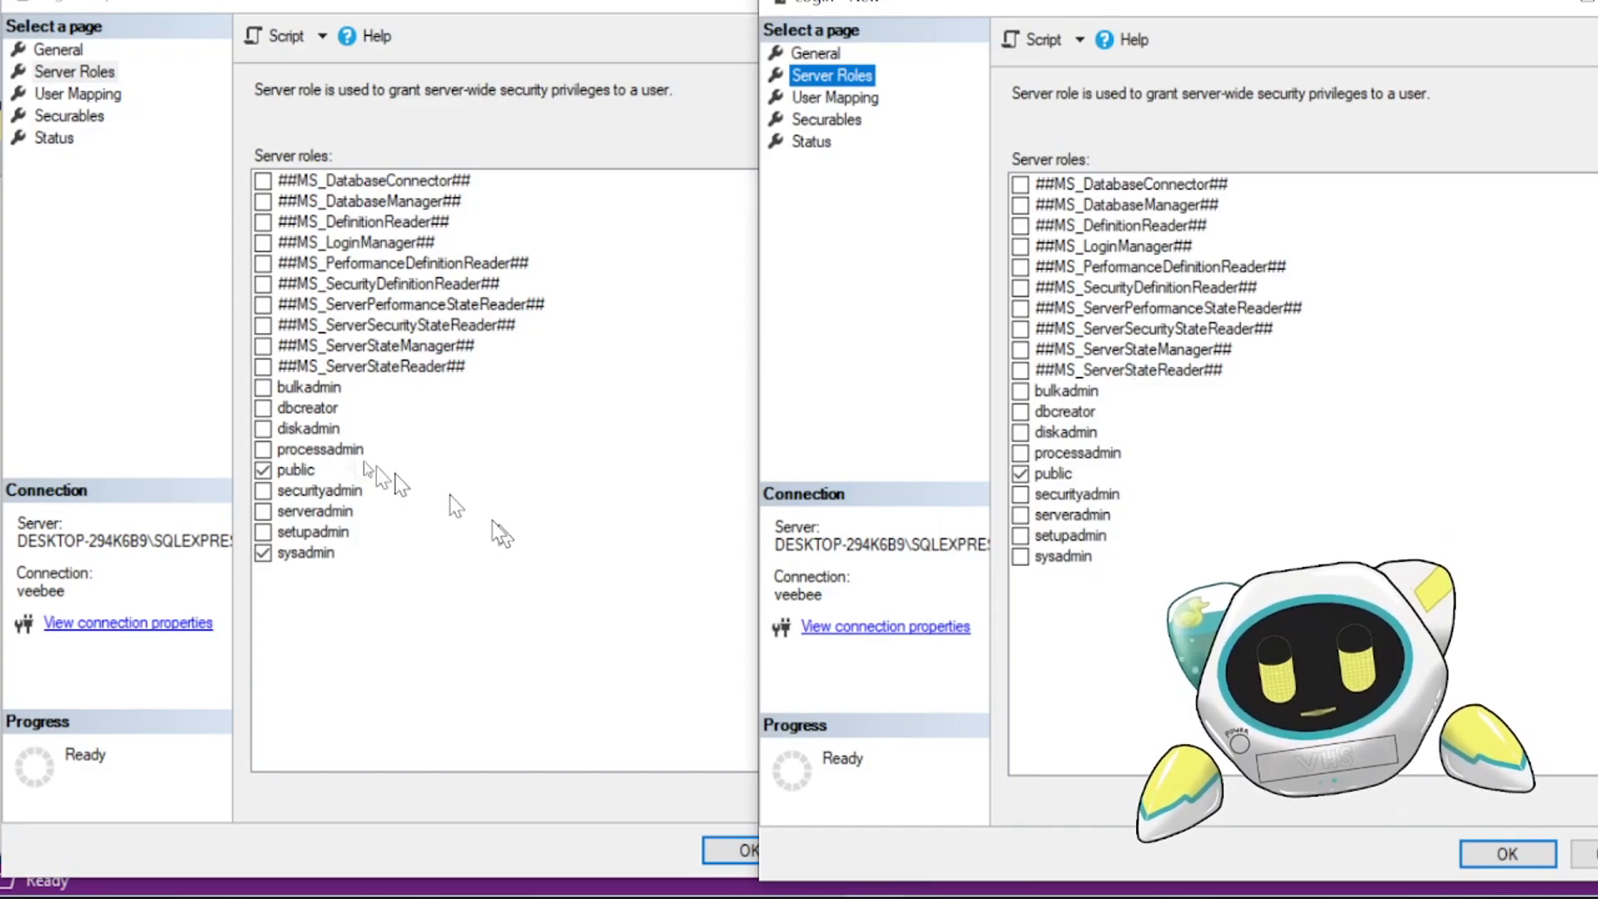
left_click(1020, 556)
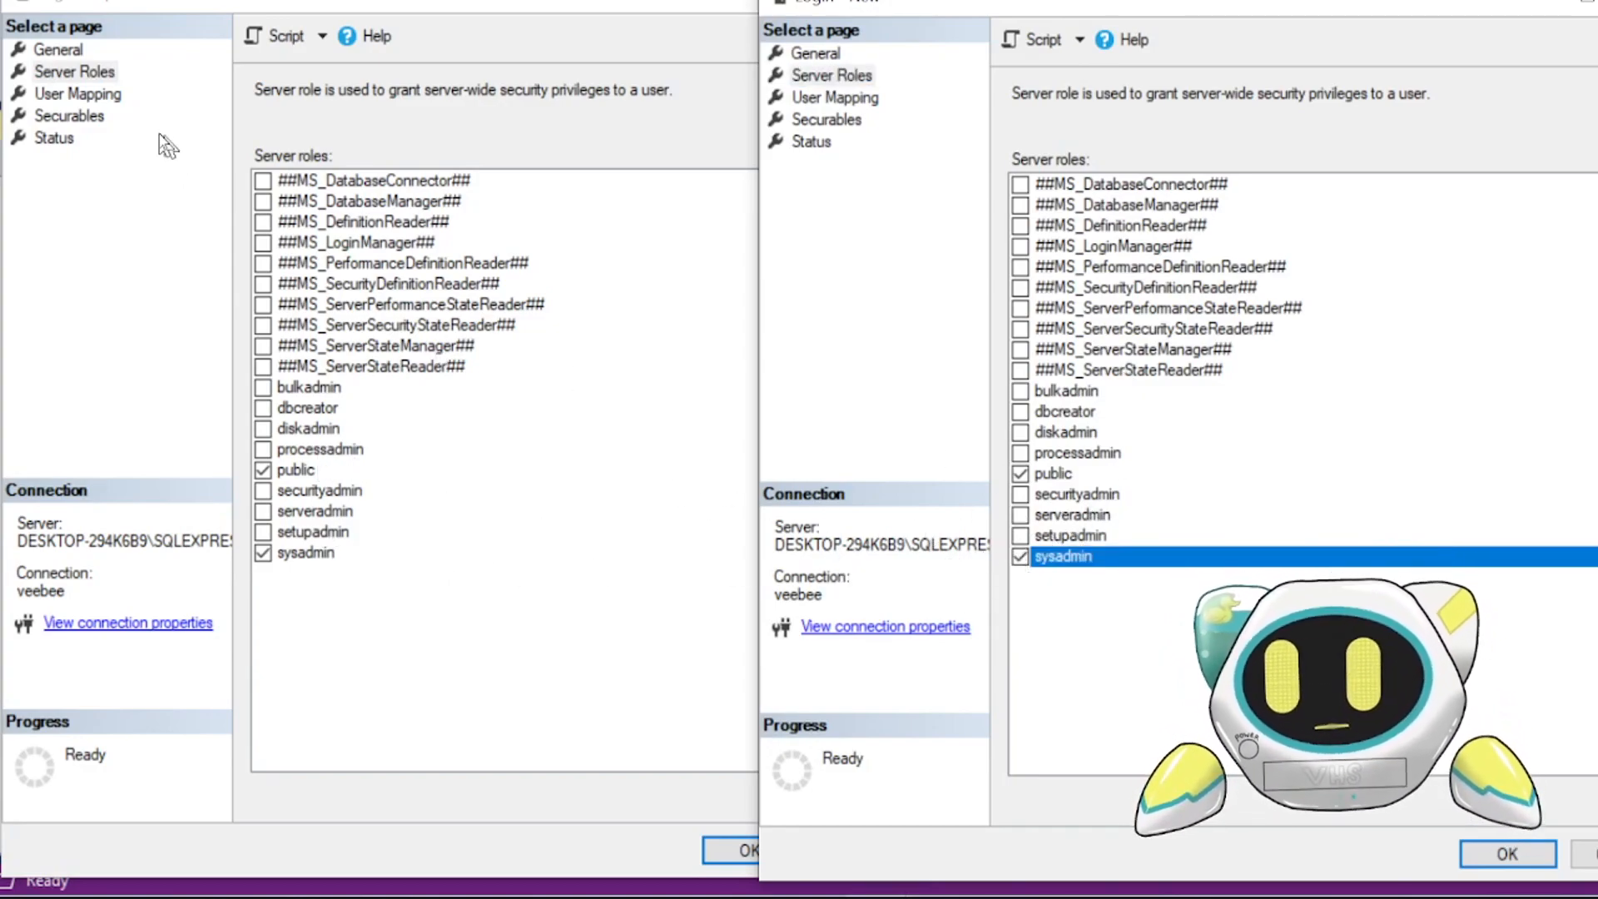
- Map TestUser to Test_Database and set its default schema to dbo
left_click(109, 101)
left_click(835, 98)
left_click(1046, 257)
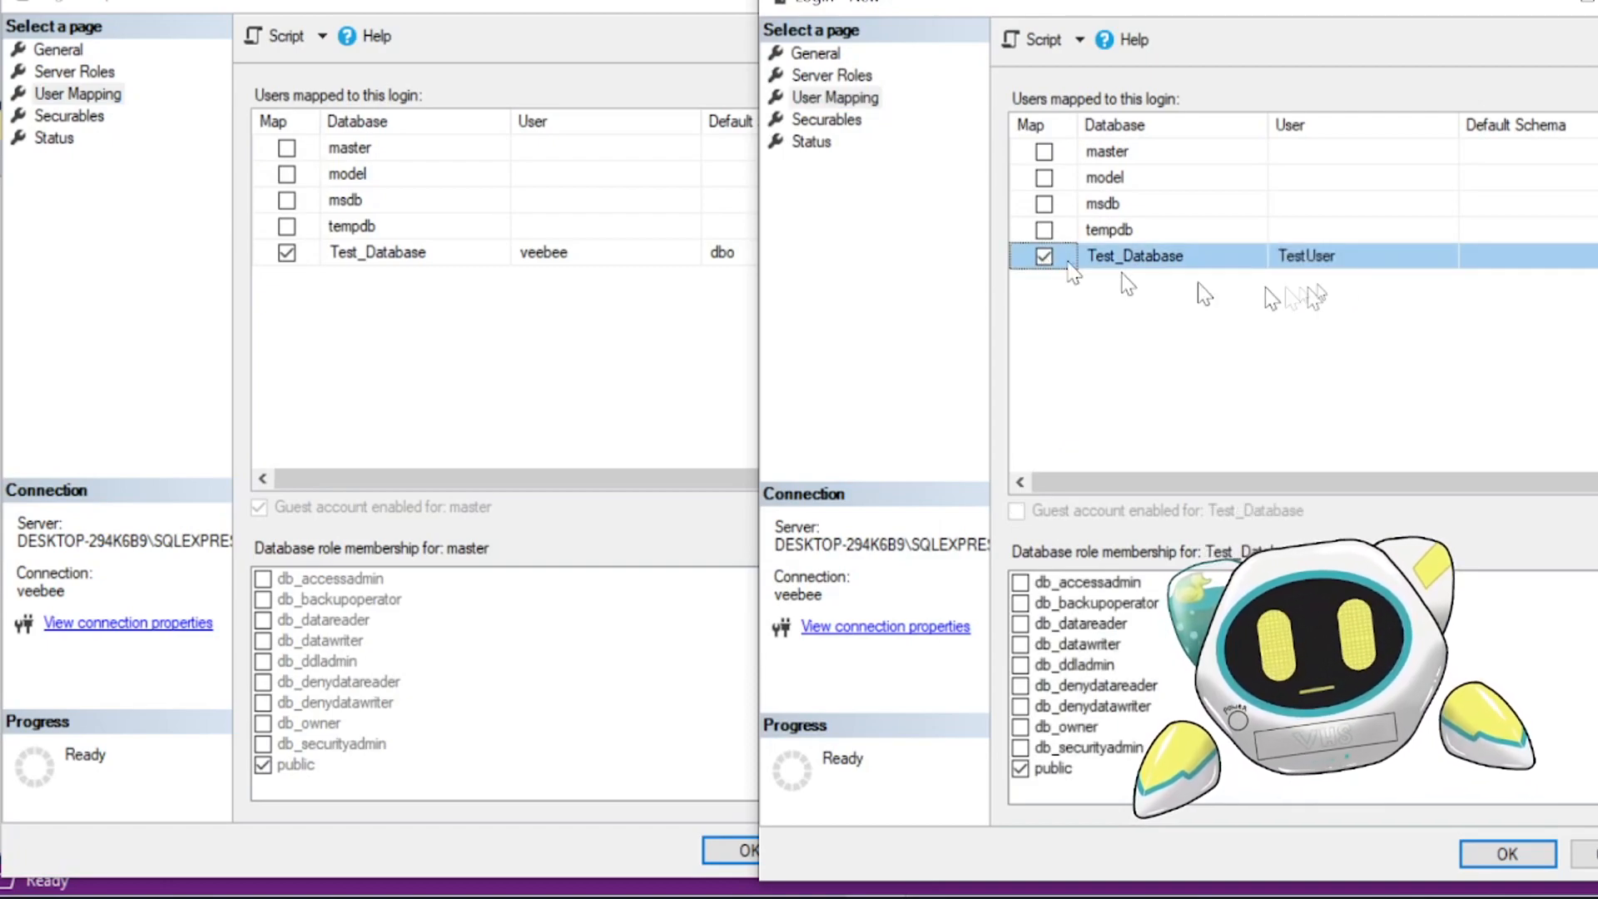
left_click(1516, 255)
left_click(1596, 255)
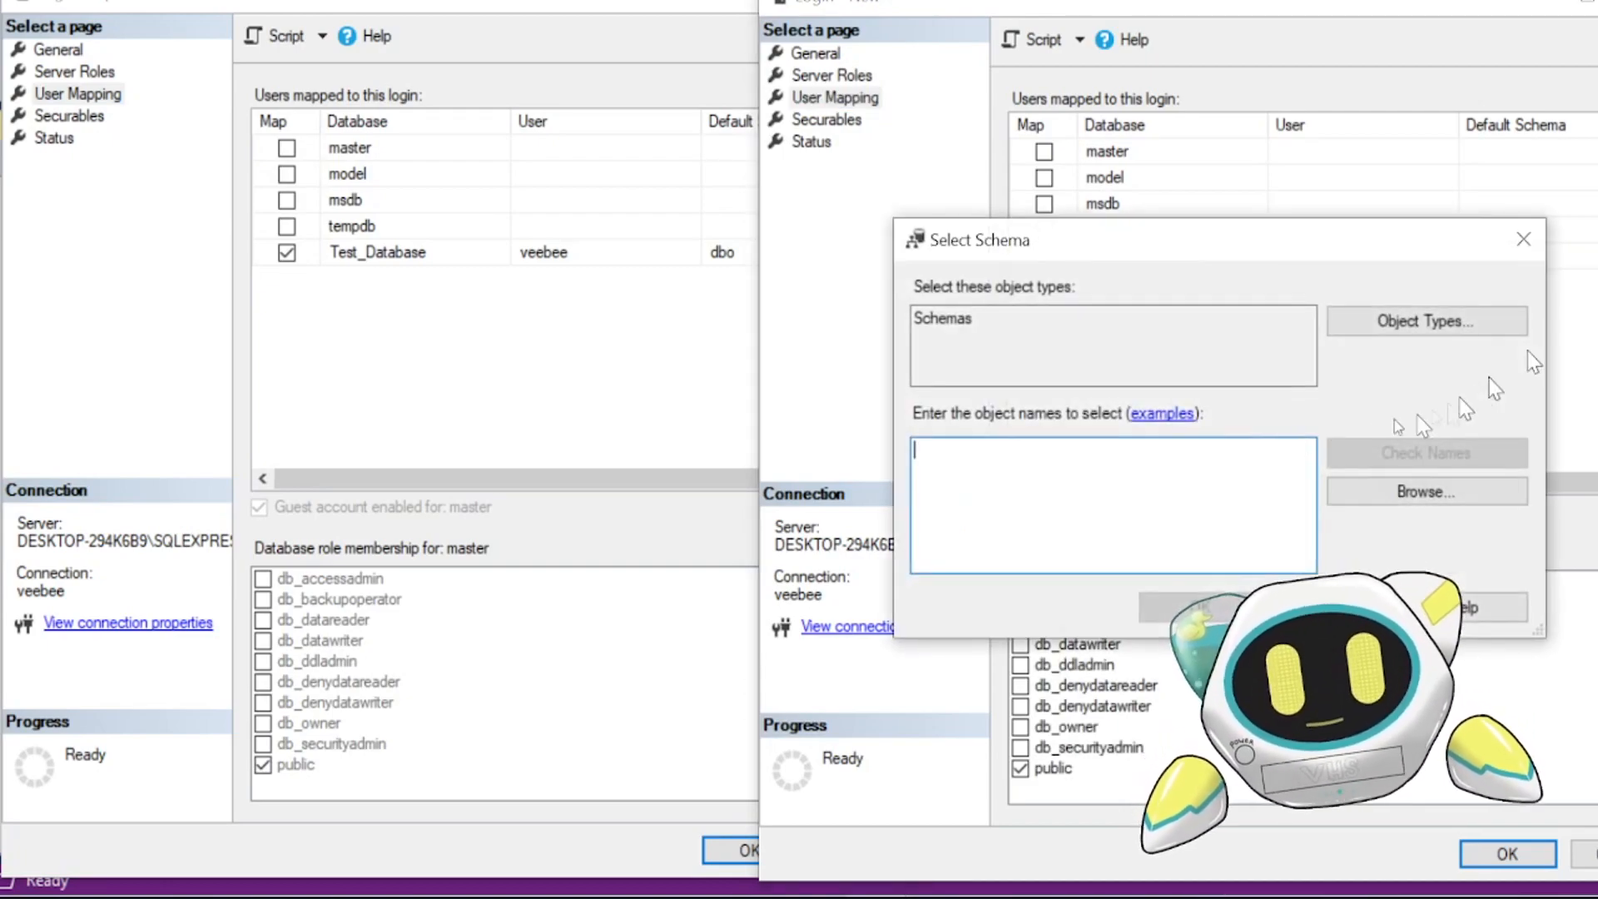
type("dbo")
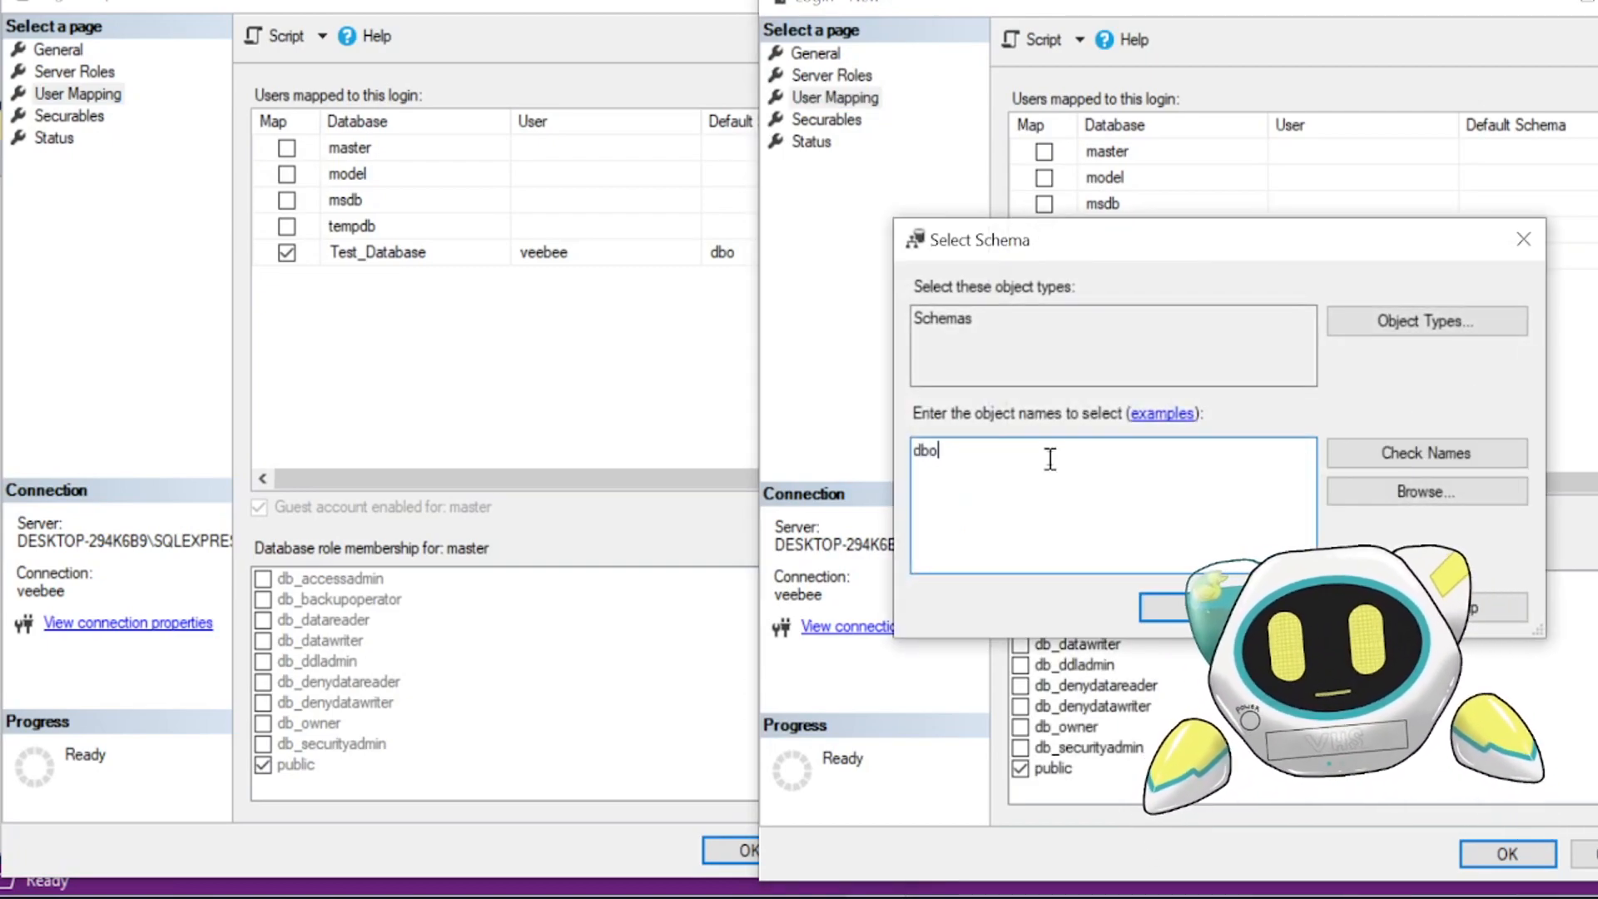
left_click(1426, 452)
key("Return")
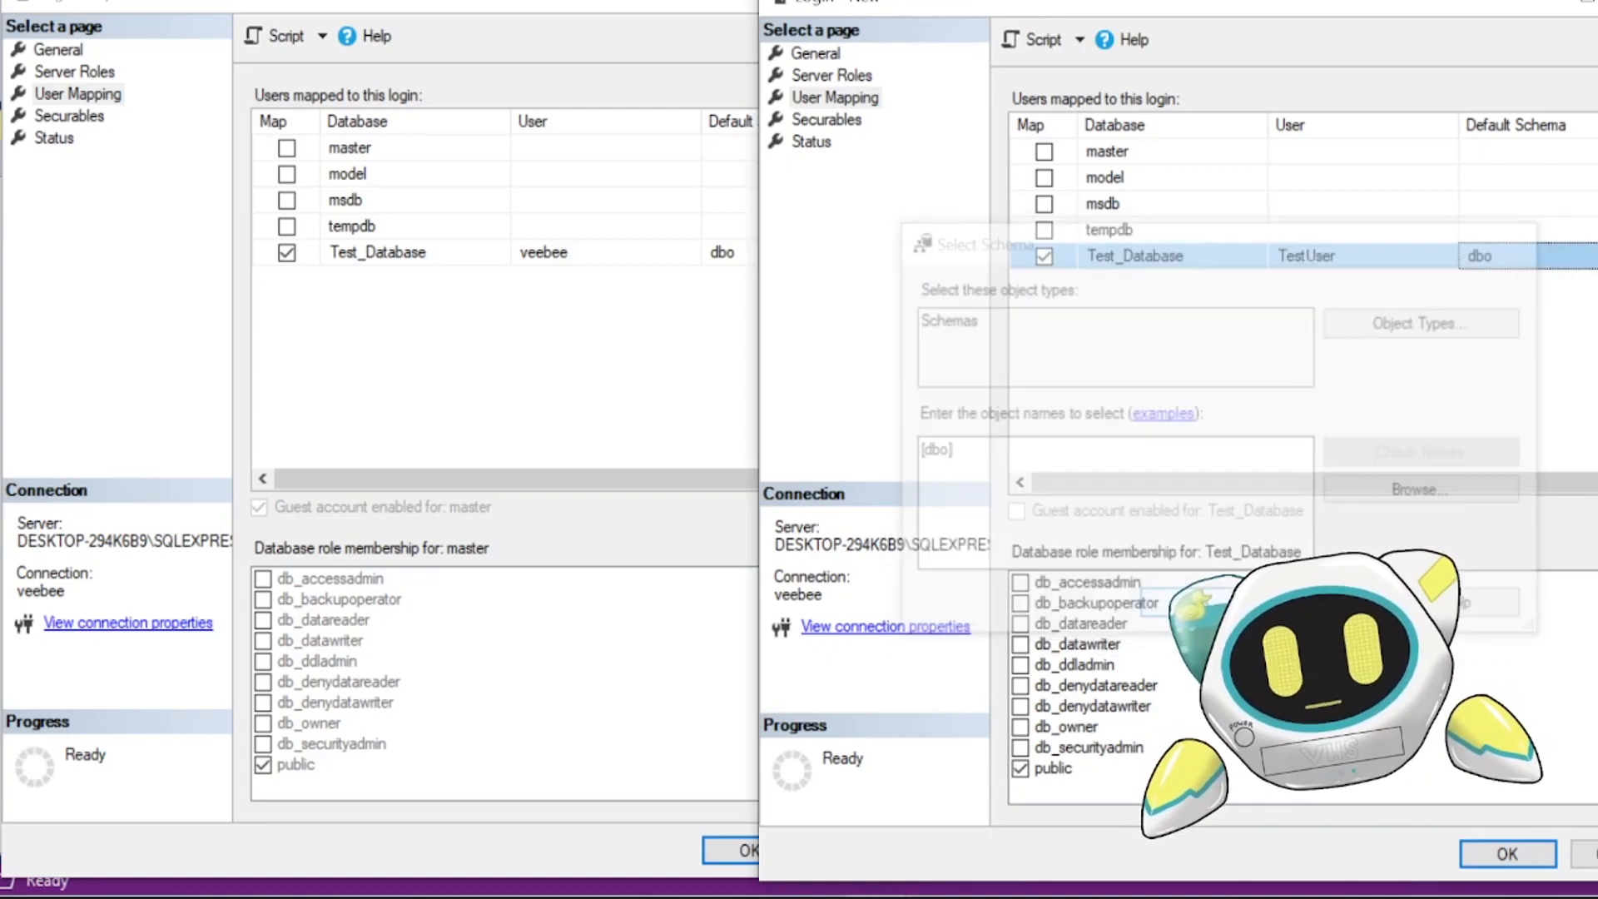
- Add the server DESKTOP-294K6B9\SQLEXPRESS as a securable for TestUser
left_click(93, 124)
left_click(1096, 393)
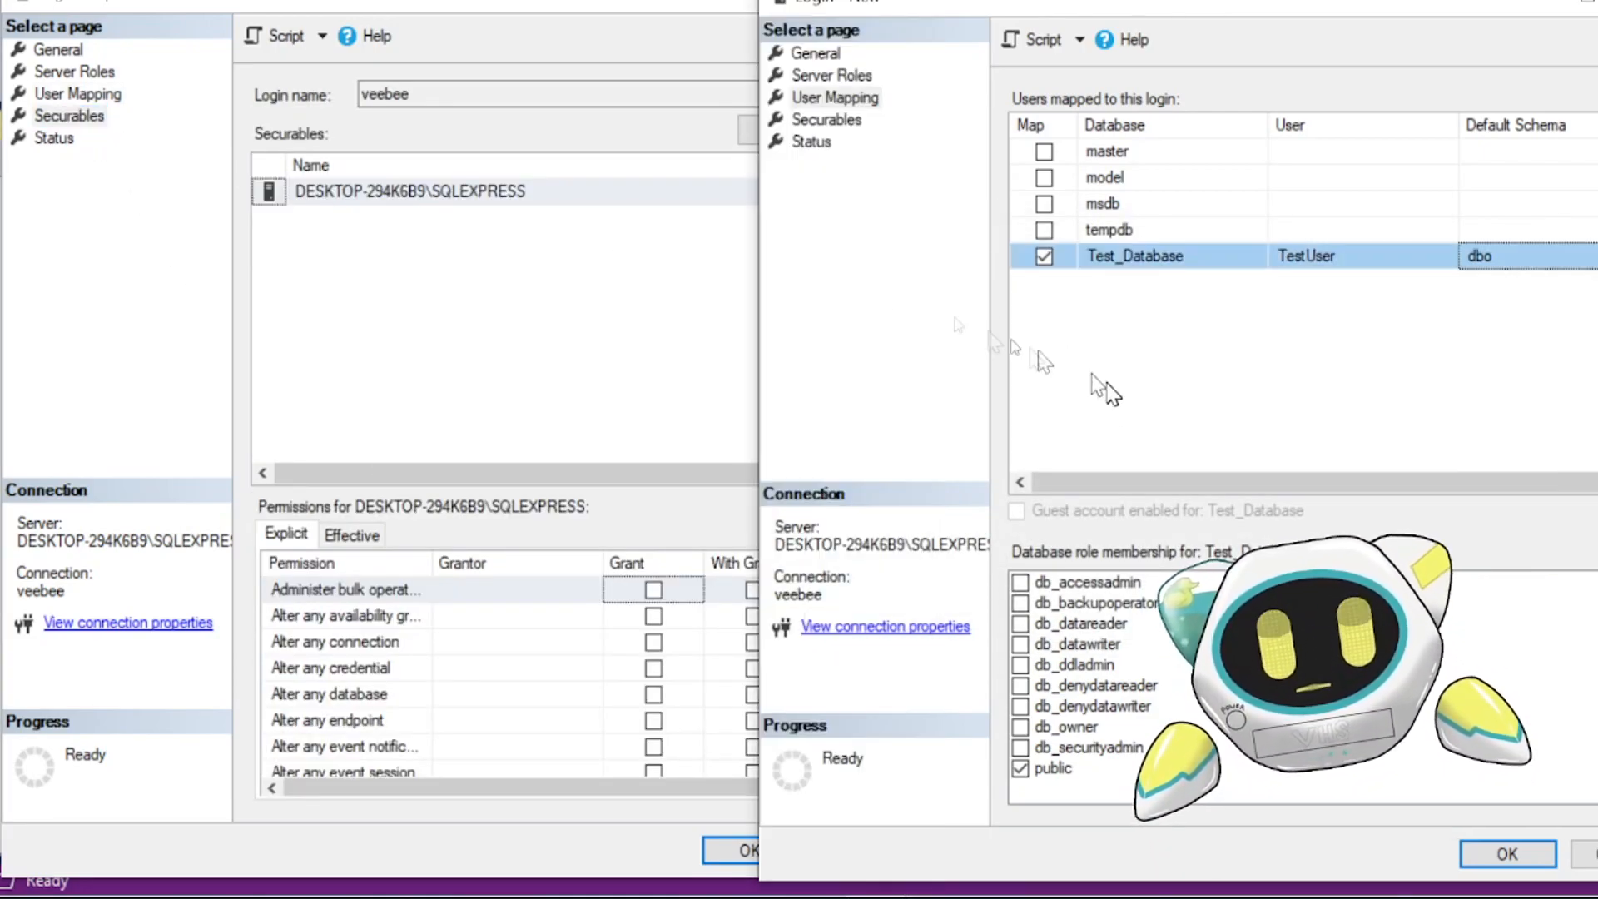
left_click(824, 122)
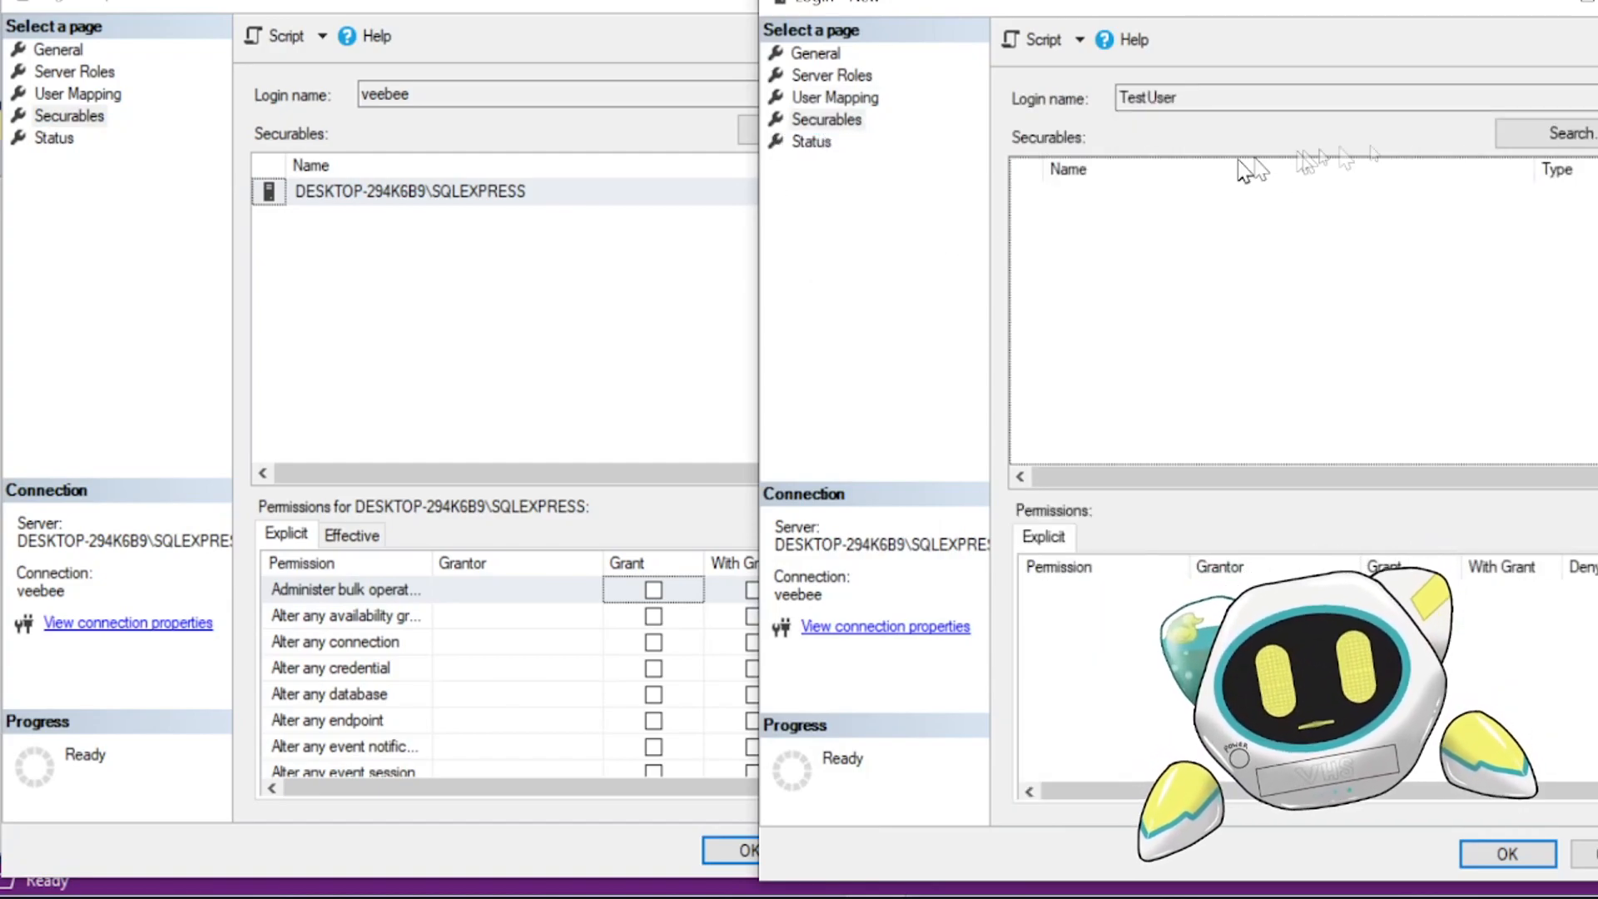
left_click(1565, 133)
left_click(1106, 464)
left_click(1209, 542)
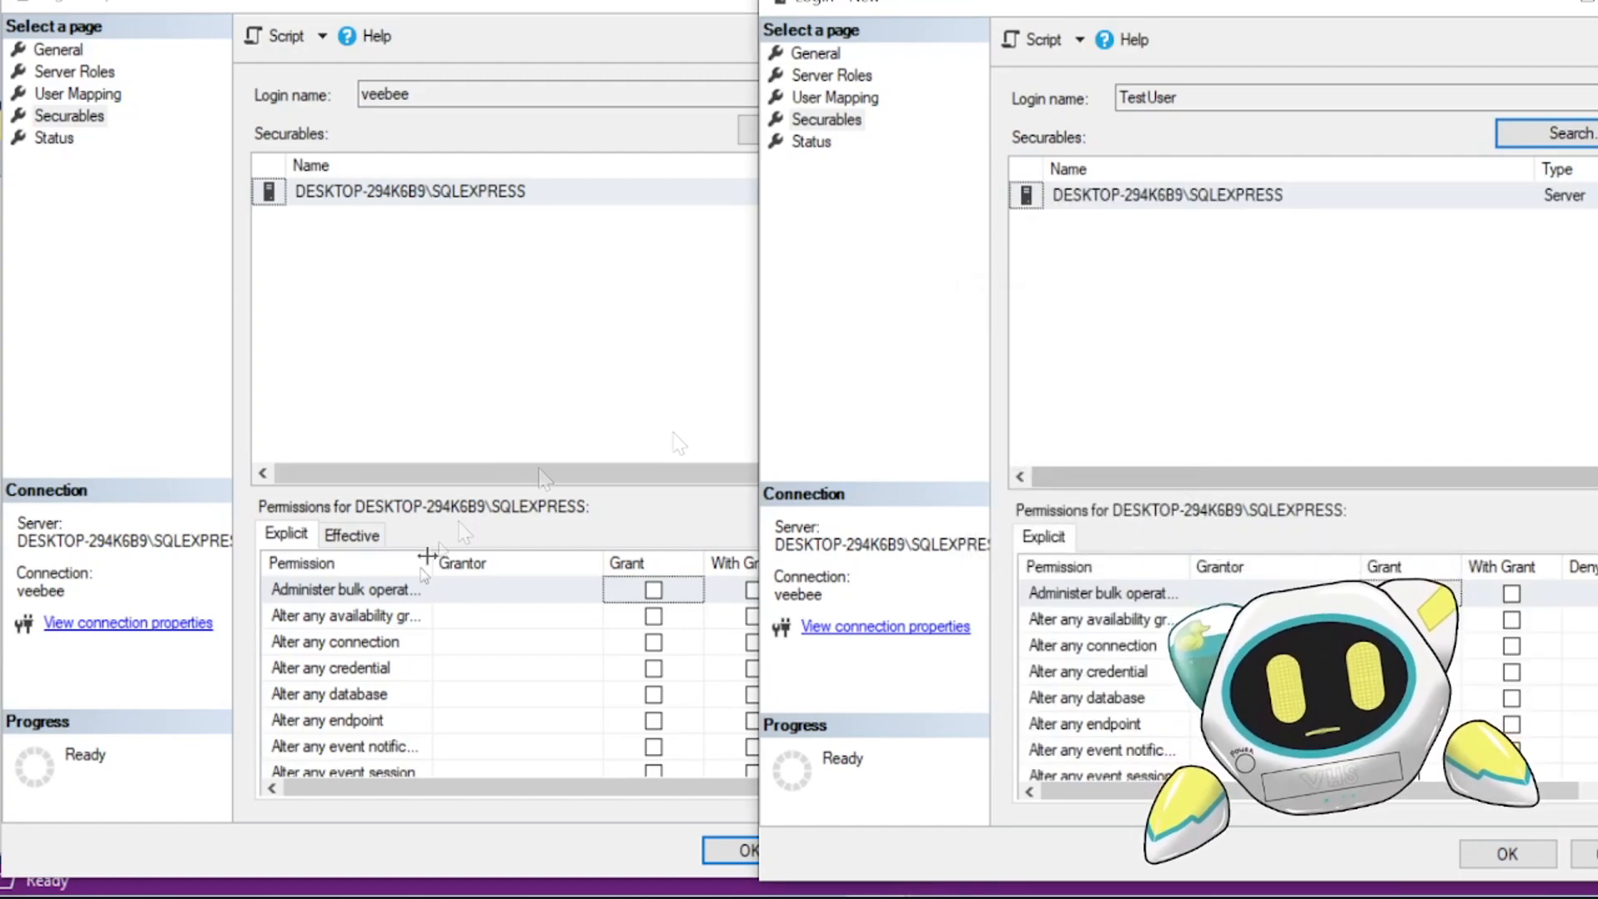
- Compare the server-level permissions, including Connect SQL, between the veebee and TestUser logins
left_click(543, 314)
scroll(493, 628, "down", 6)
scroll(379, 639, "down", 2)
scroll(502, 667, "up", 3)
left_click(1218, 383)
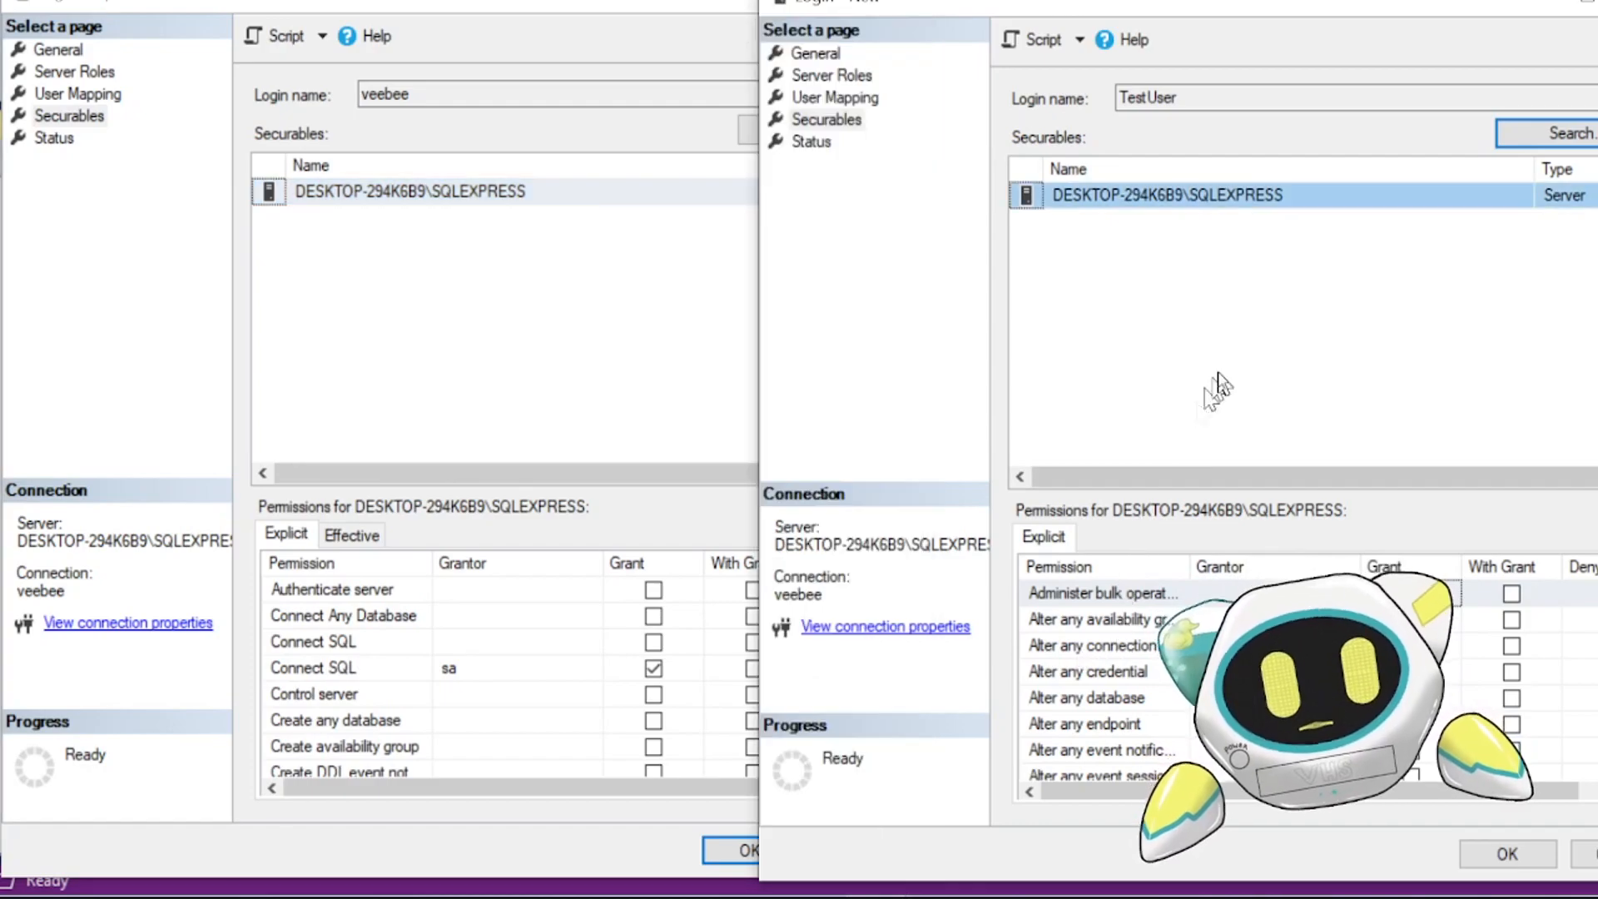
scroll(1194, 701, "down", 10)
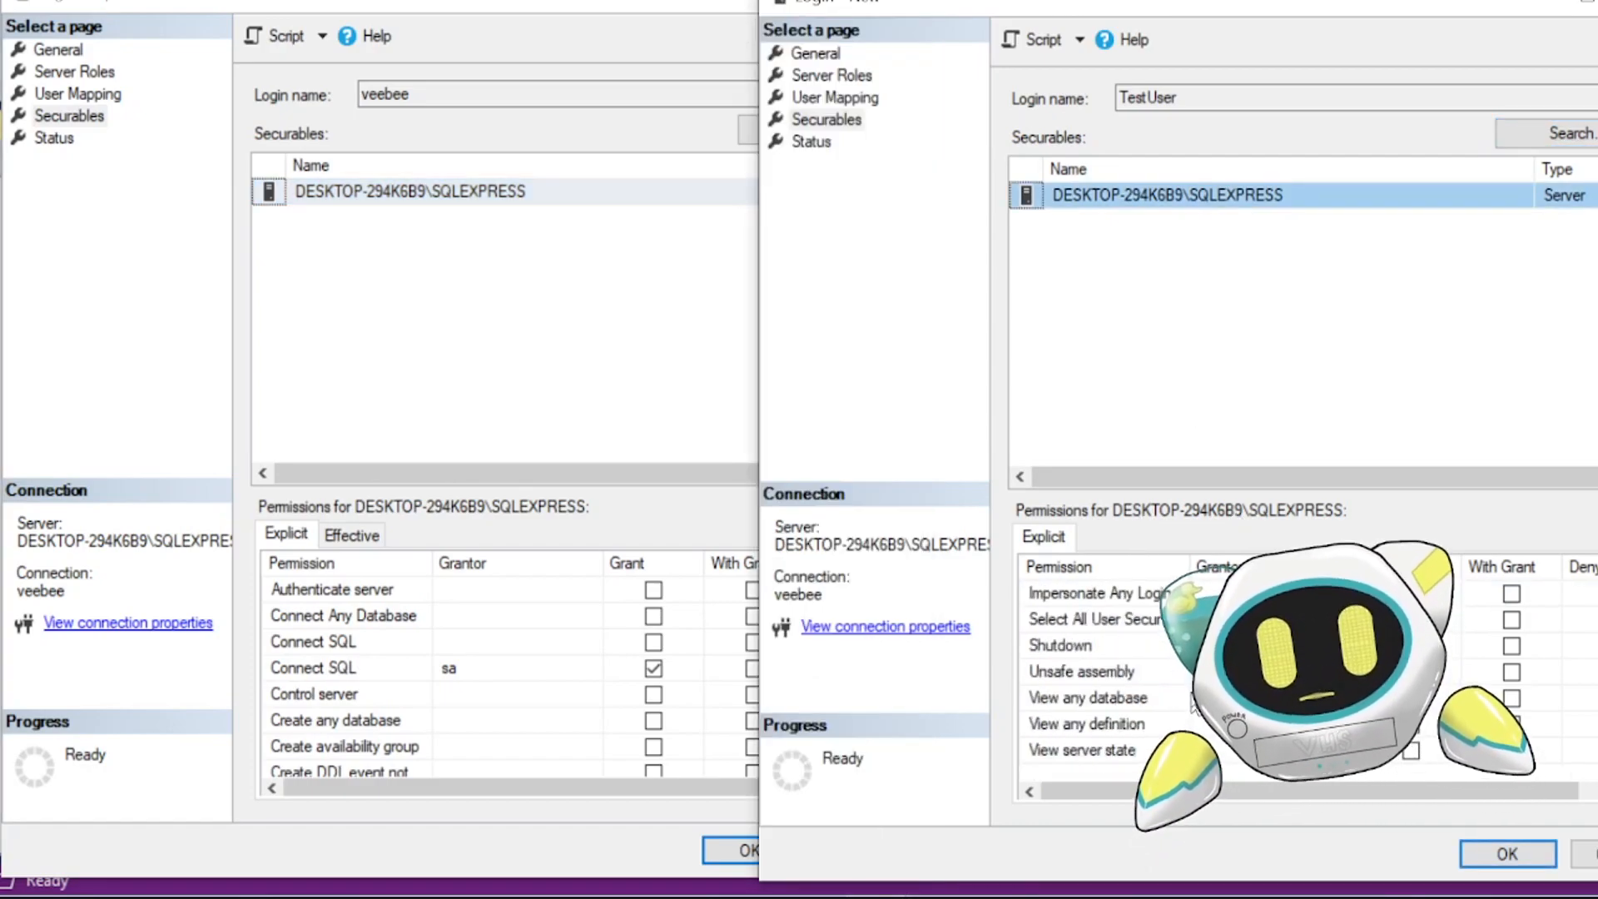
scroll(1194, 701, "up", 10)
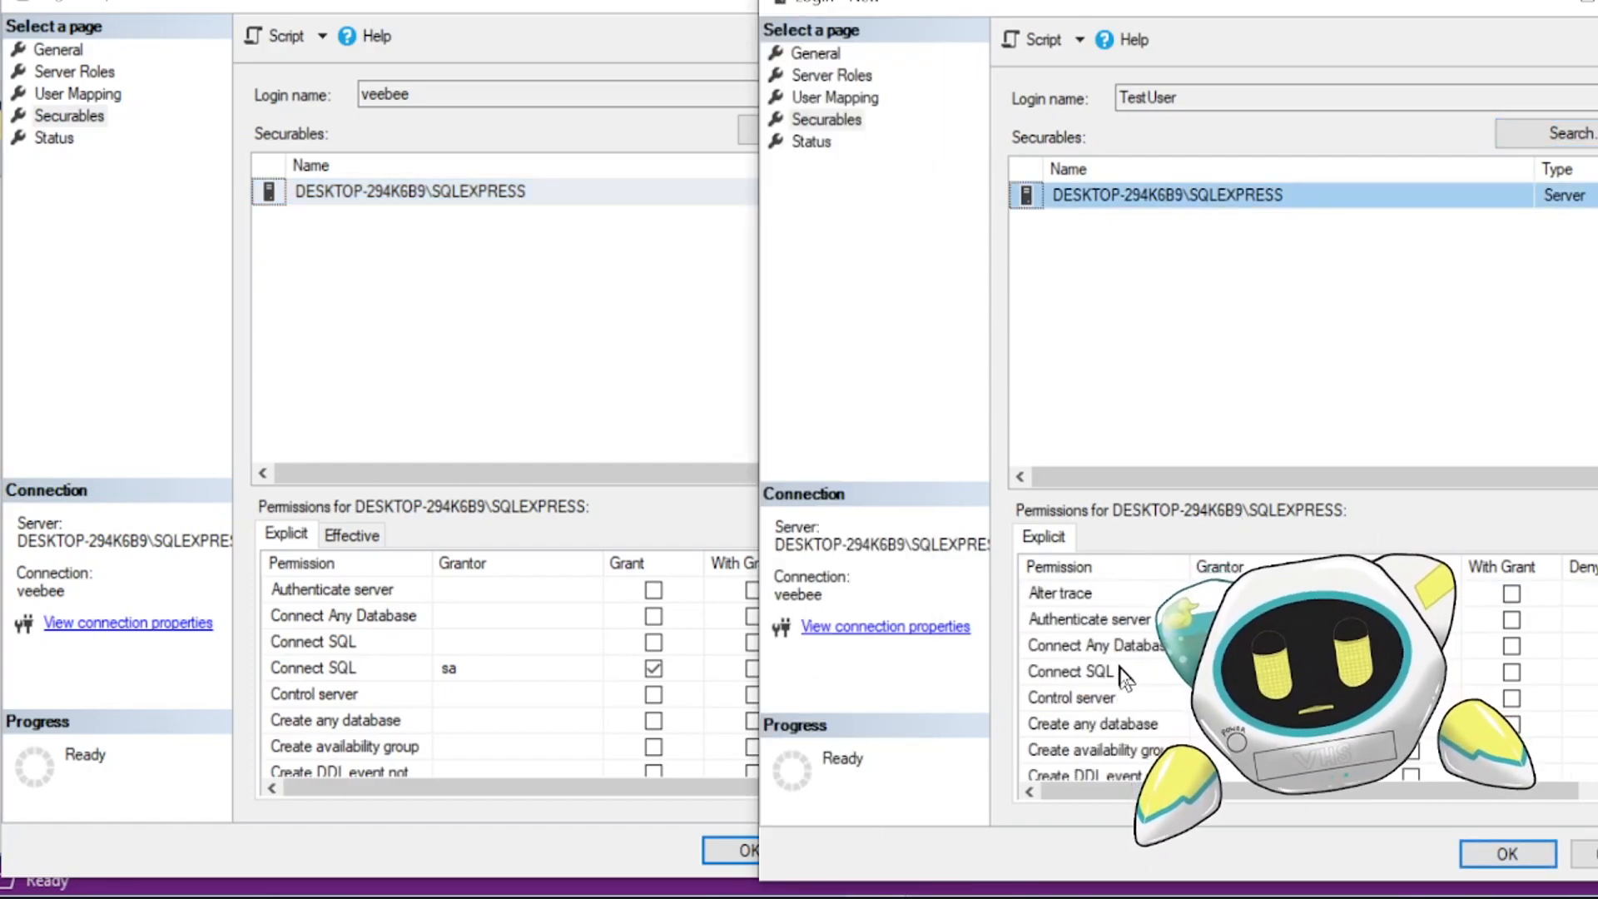
left_click(1123, 672)
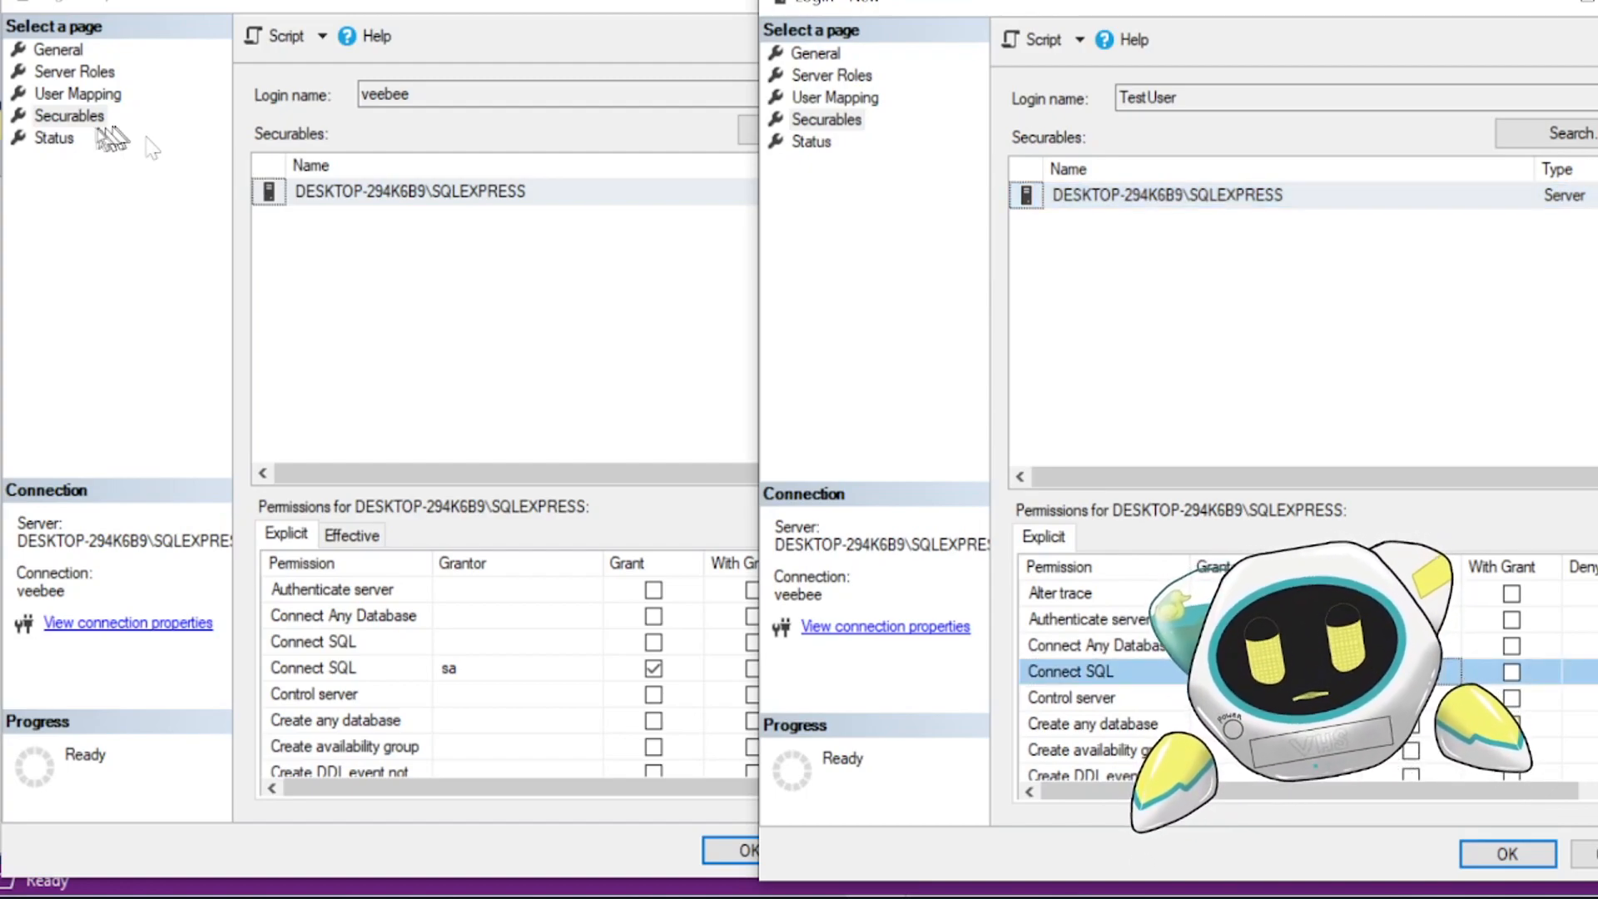
- Compare the Status page settings of the veebee and TestUser logins
left_click(54, 138)
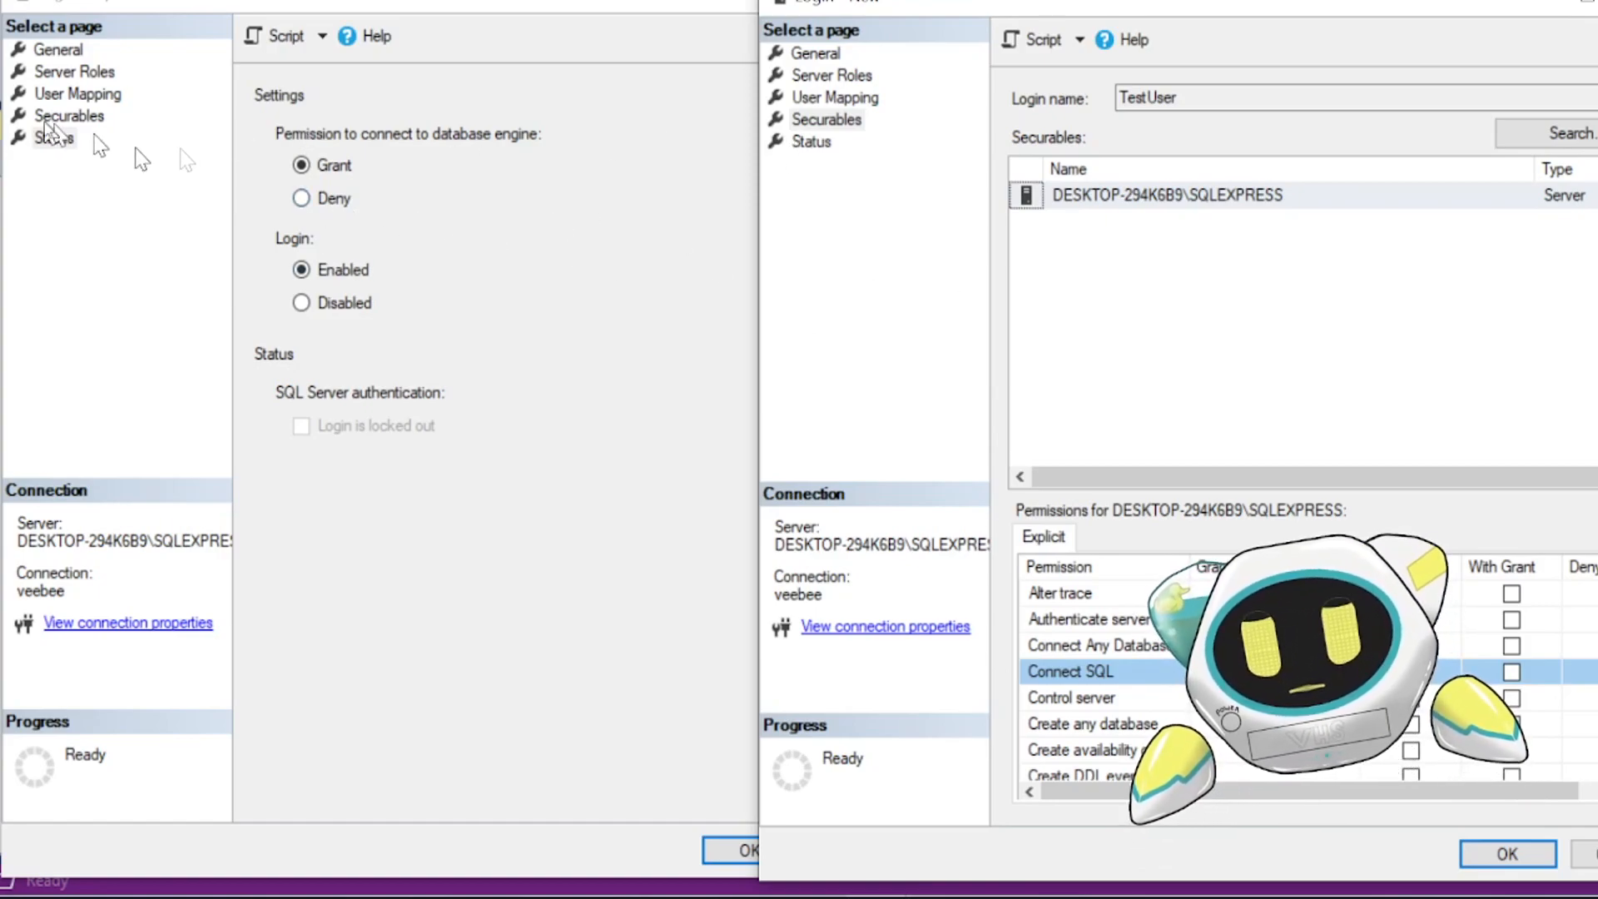
left_click(48, 126)
left_click(957, 200)
left_click(812, 142)
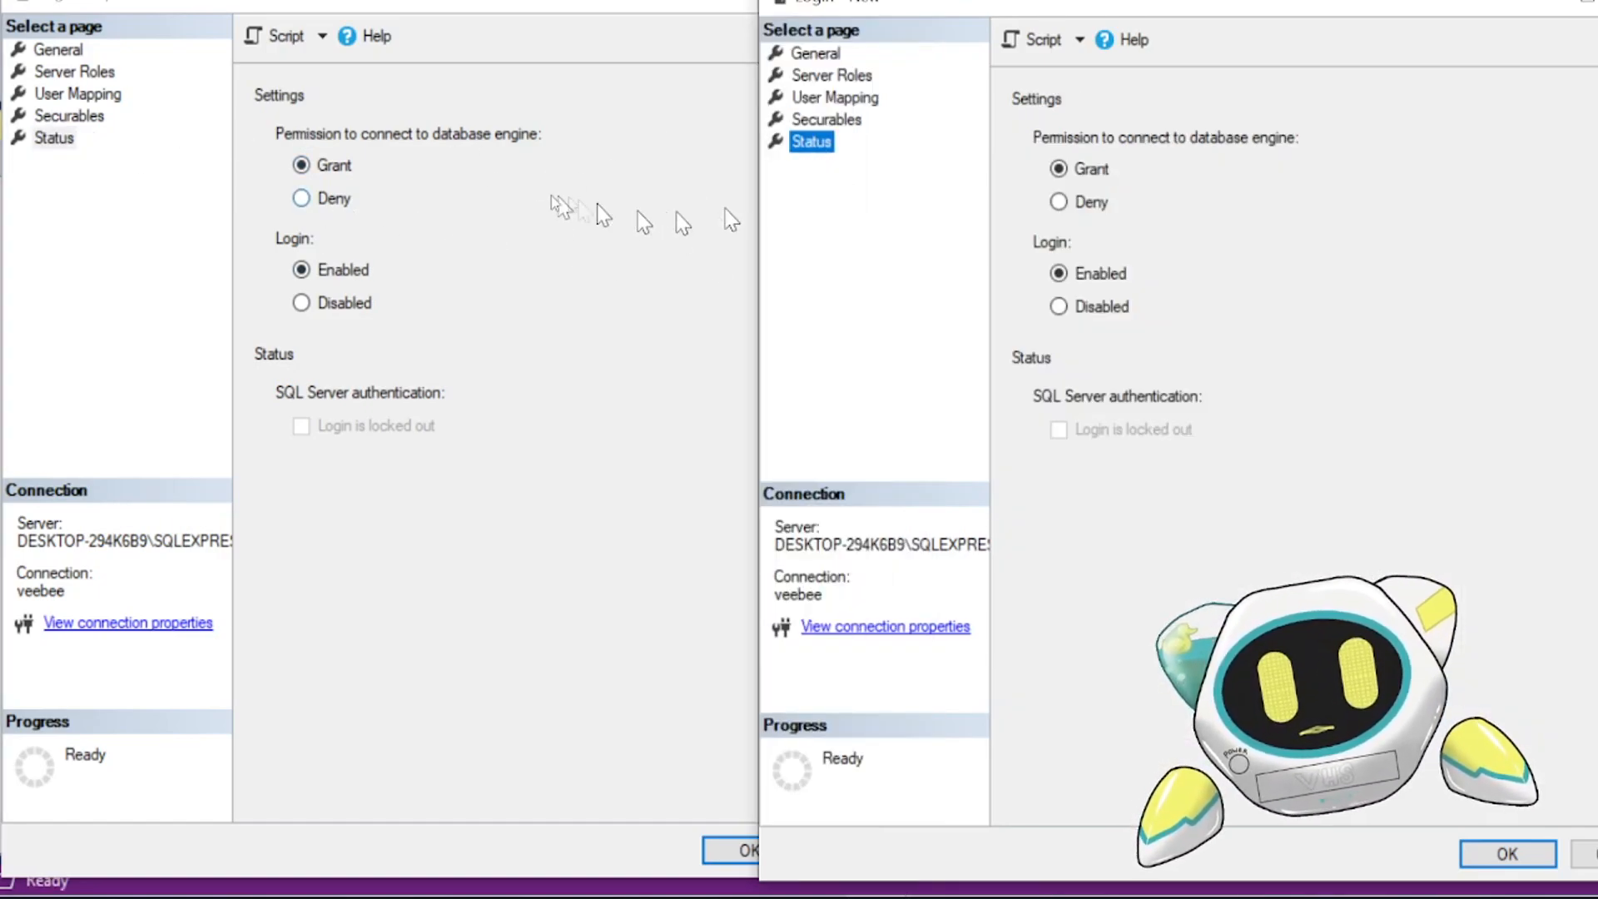
left_click(688, 303)
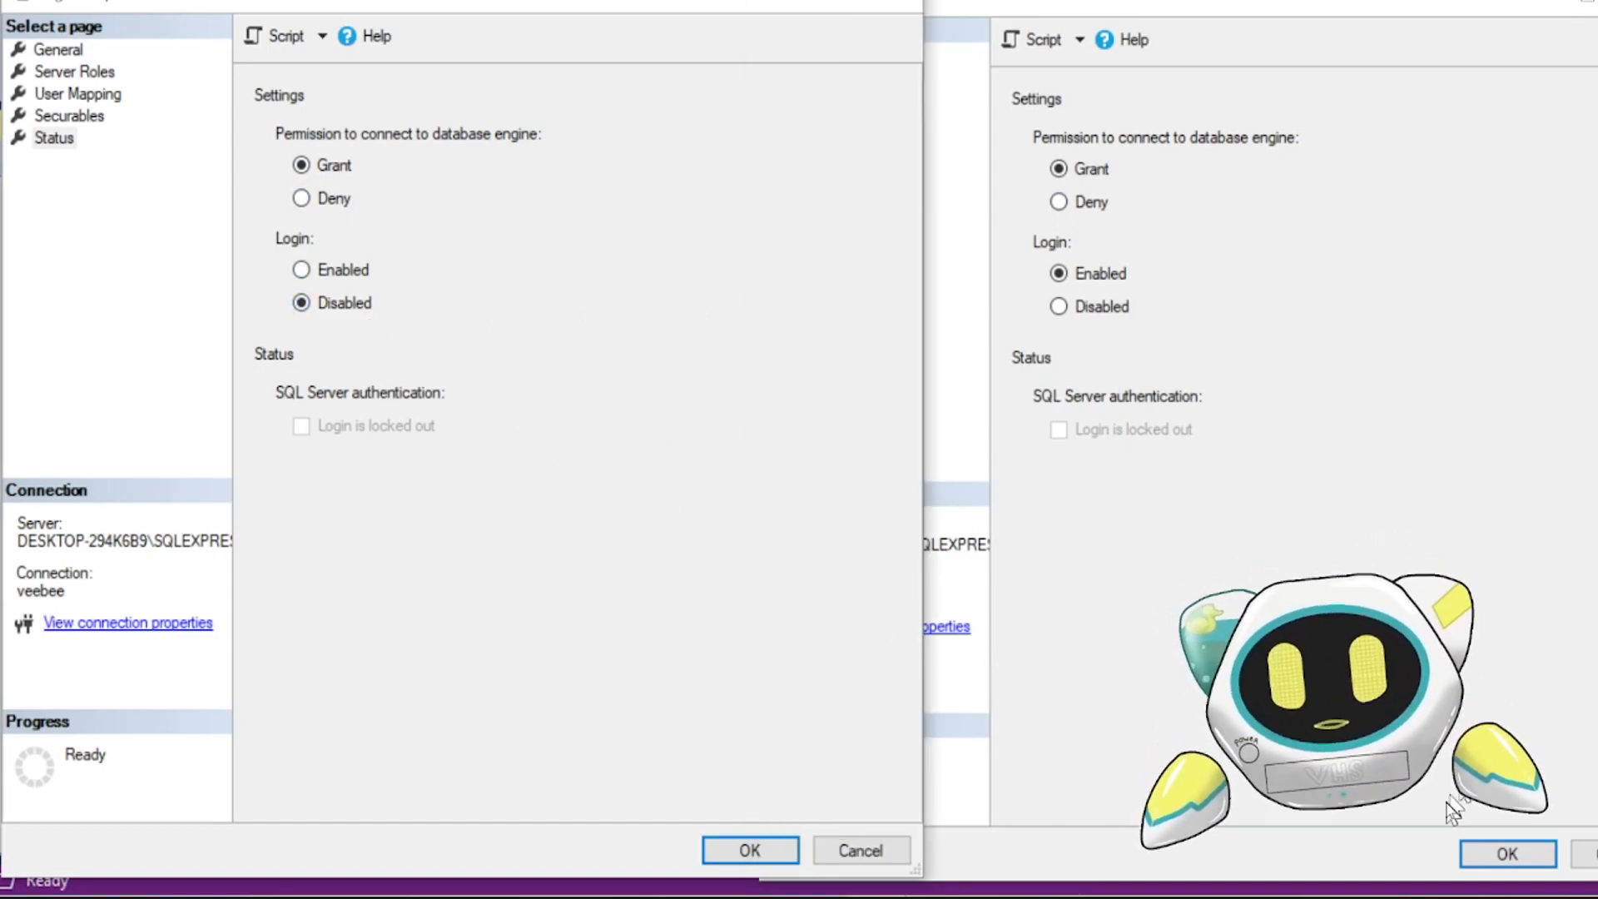
- Finish creating the TestUser login and close the veebee properties without saving
left_click(1475, 817)
left_click(803, 59)
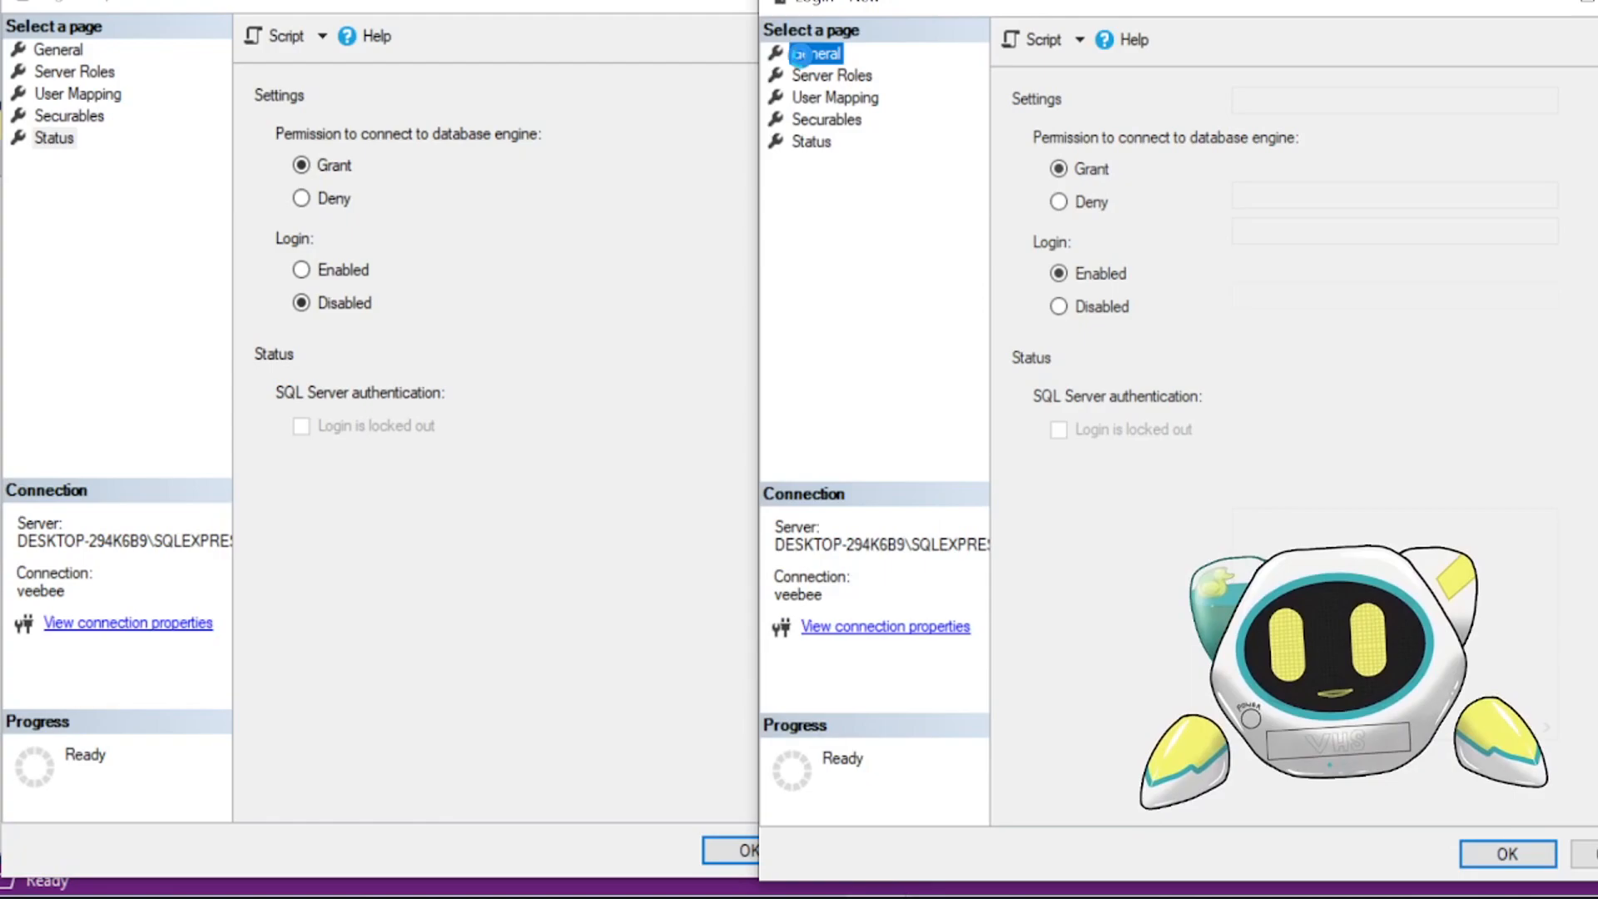
left_click(1491, 857)
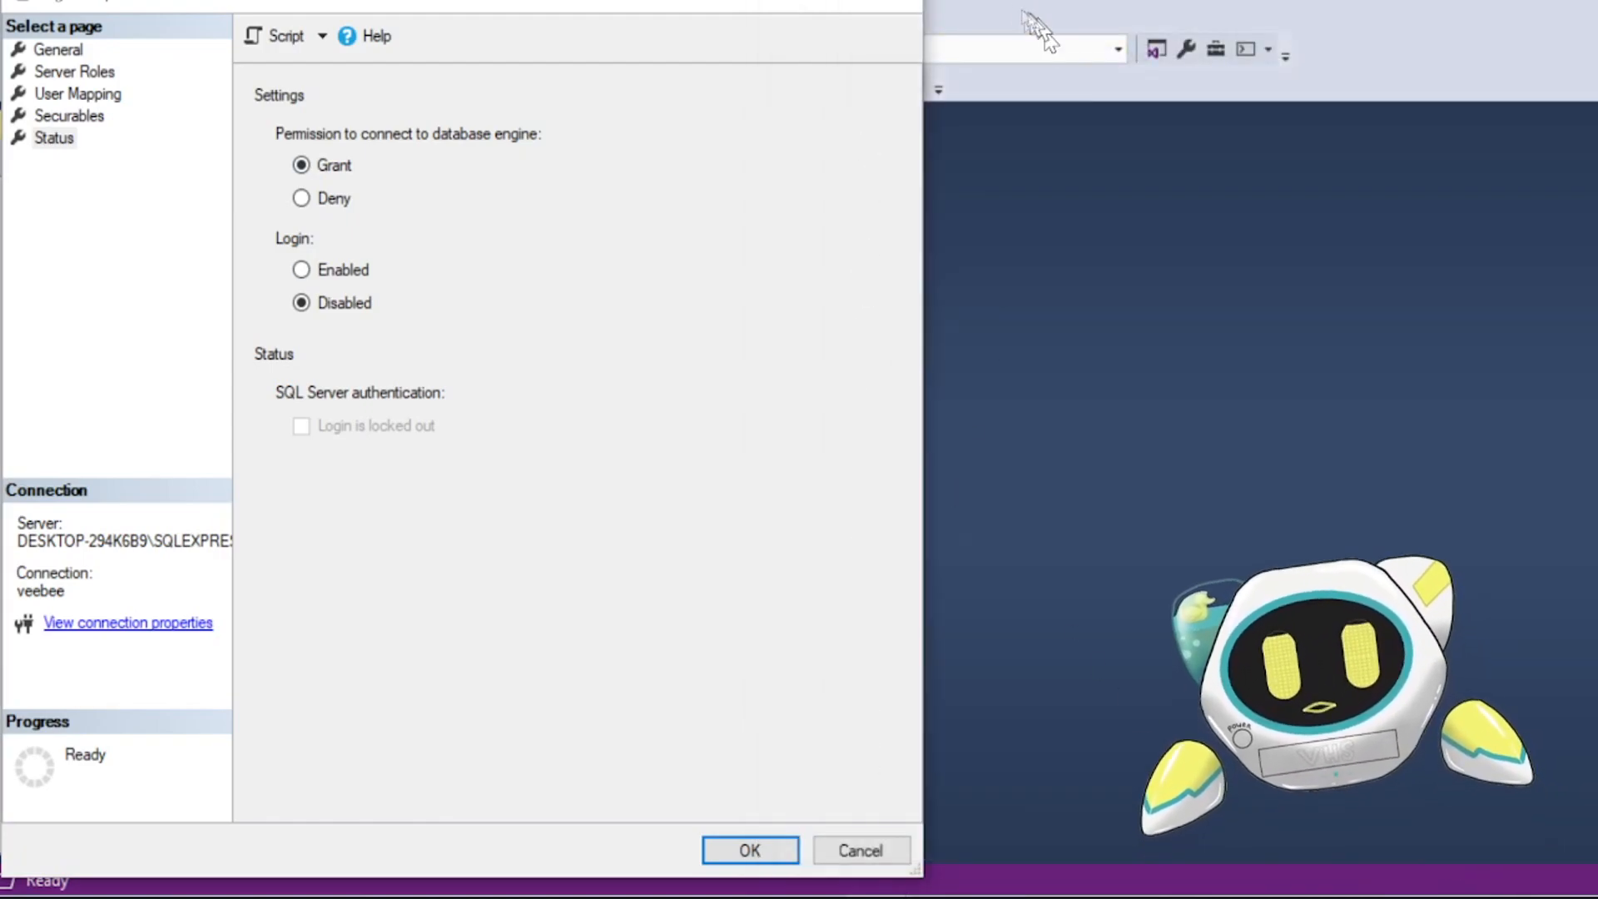
left_click(910, 7)
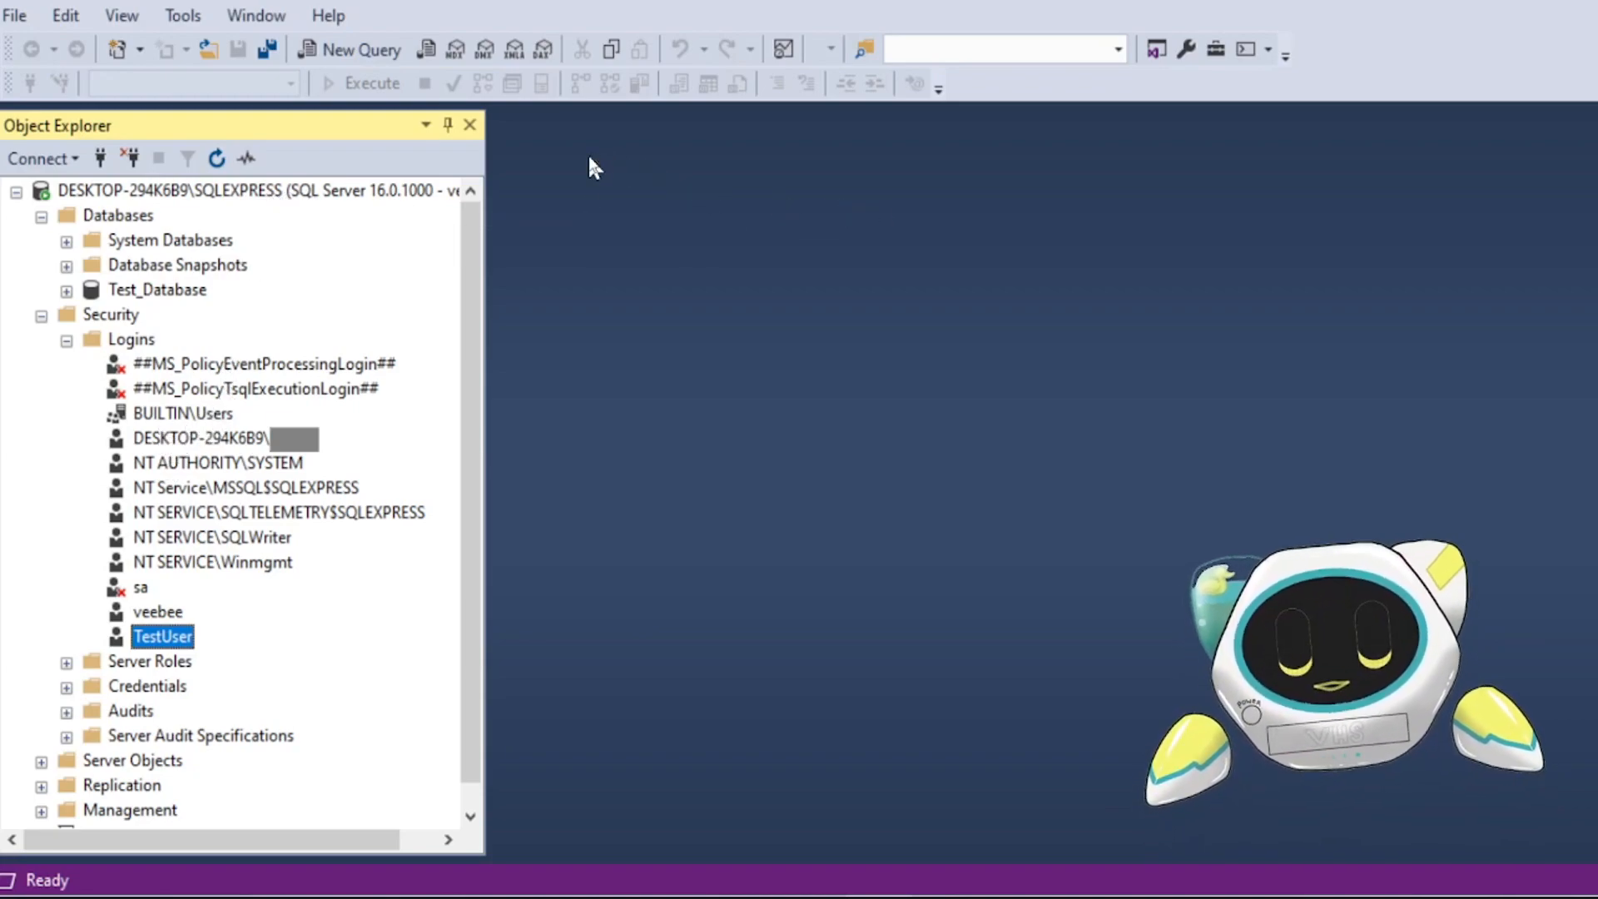
- Check the server's authentication mode on the Security page of the server properties
right_click(268, 193)
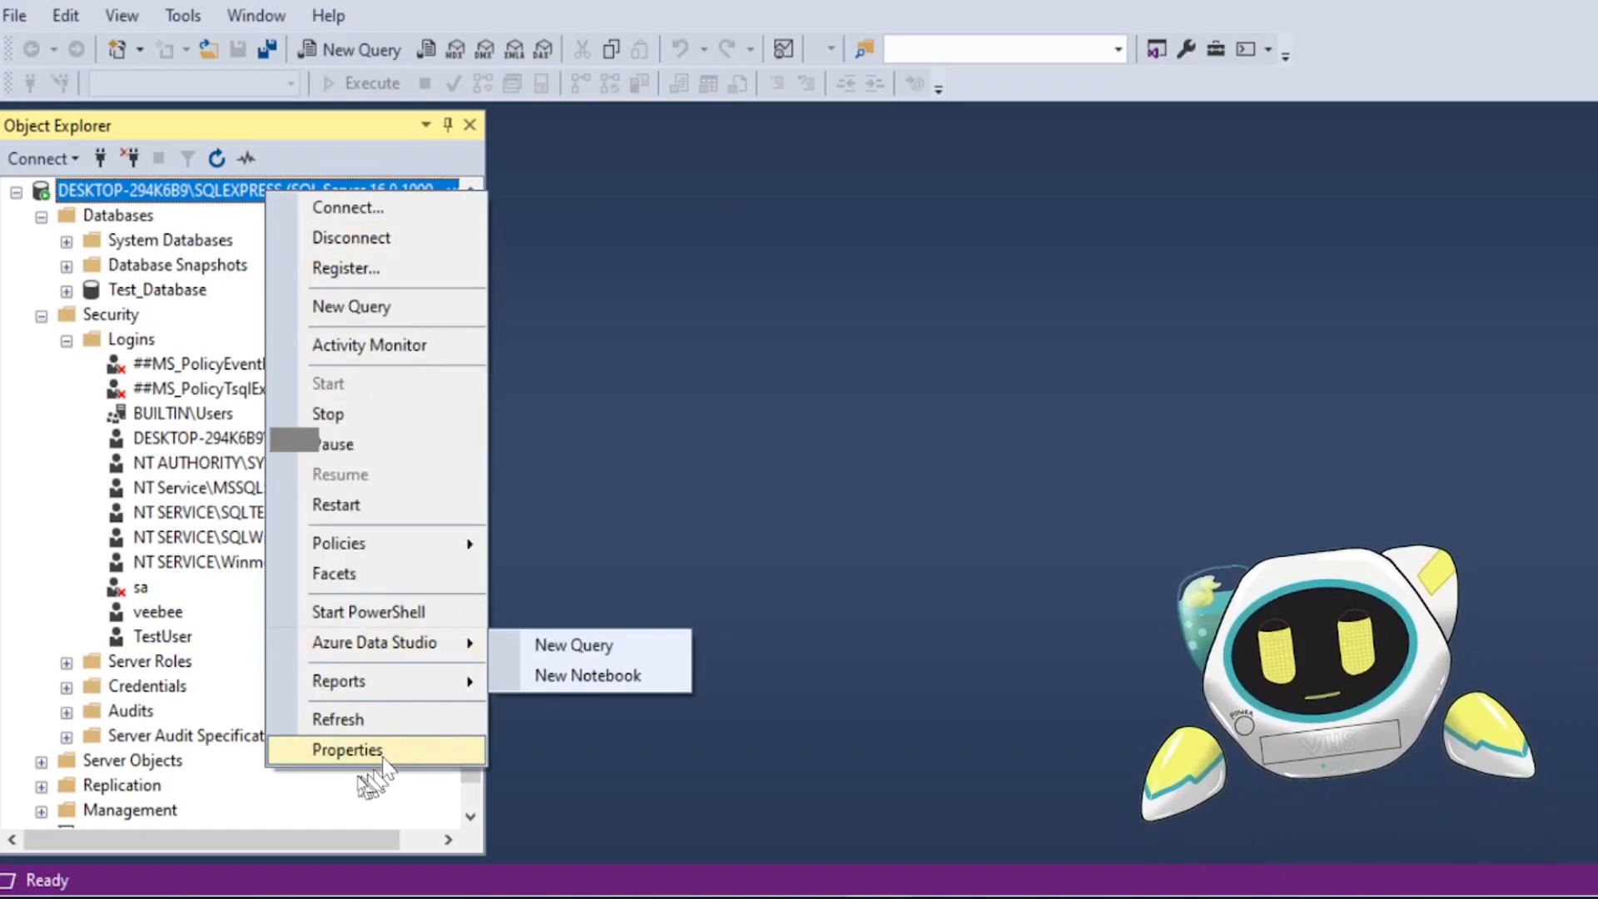
left_click(371, 751)
left_click(433, 115)
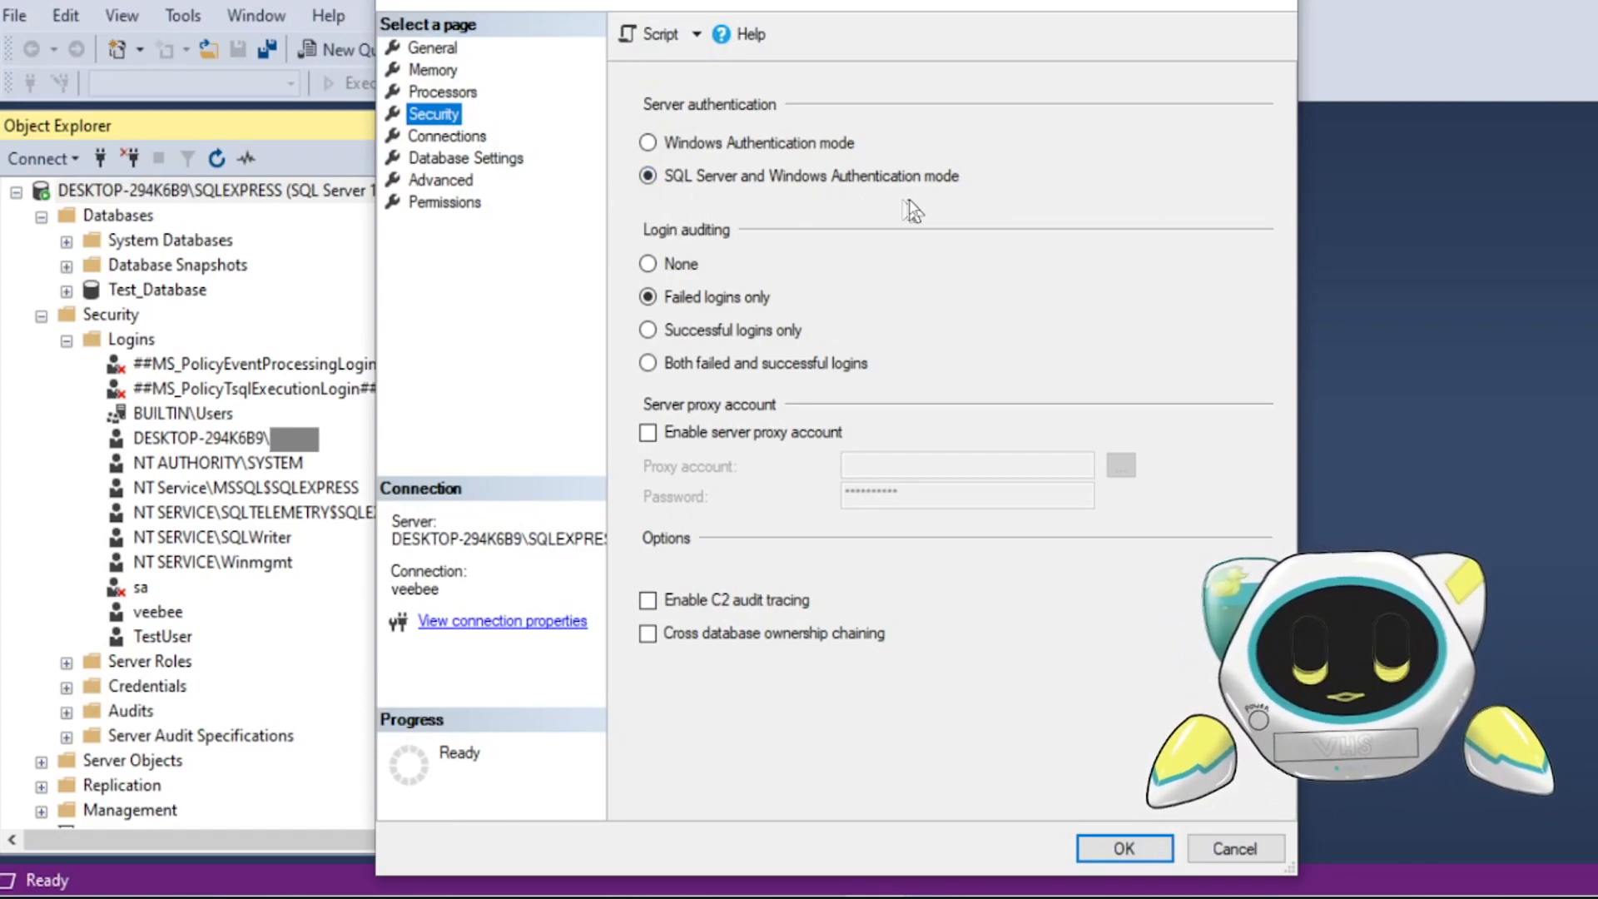
left_click(1123, 849)
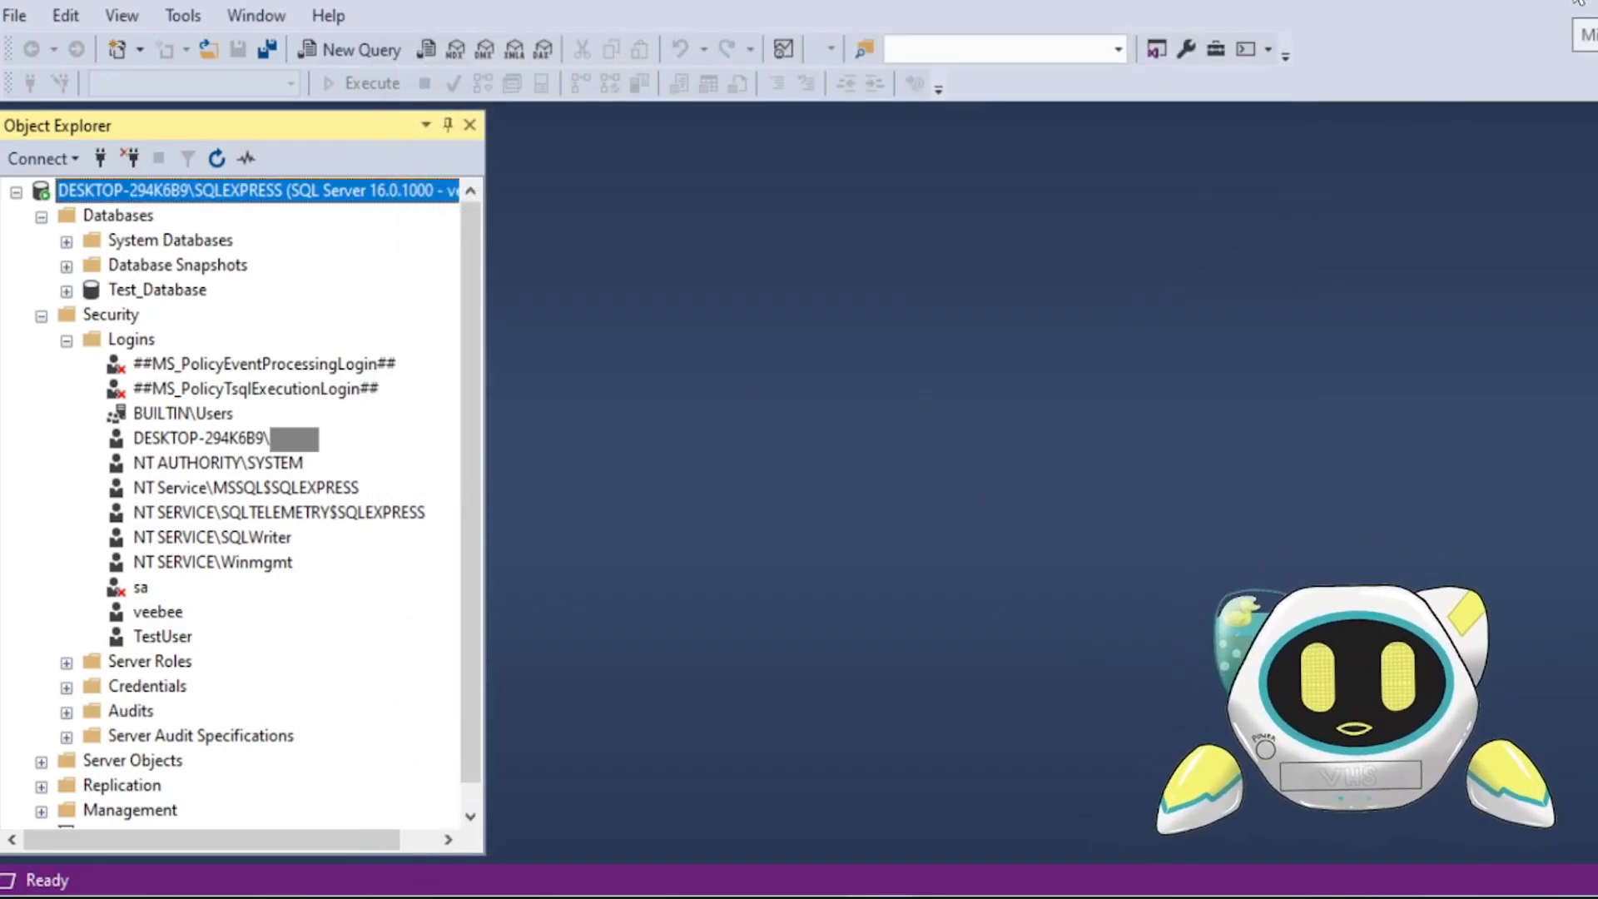
- Switch to the Services window, restart the SQL Server (SQLEXPRESS) service, and close Services
left_click(1577, 2)
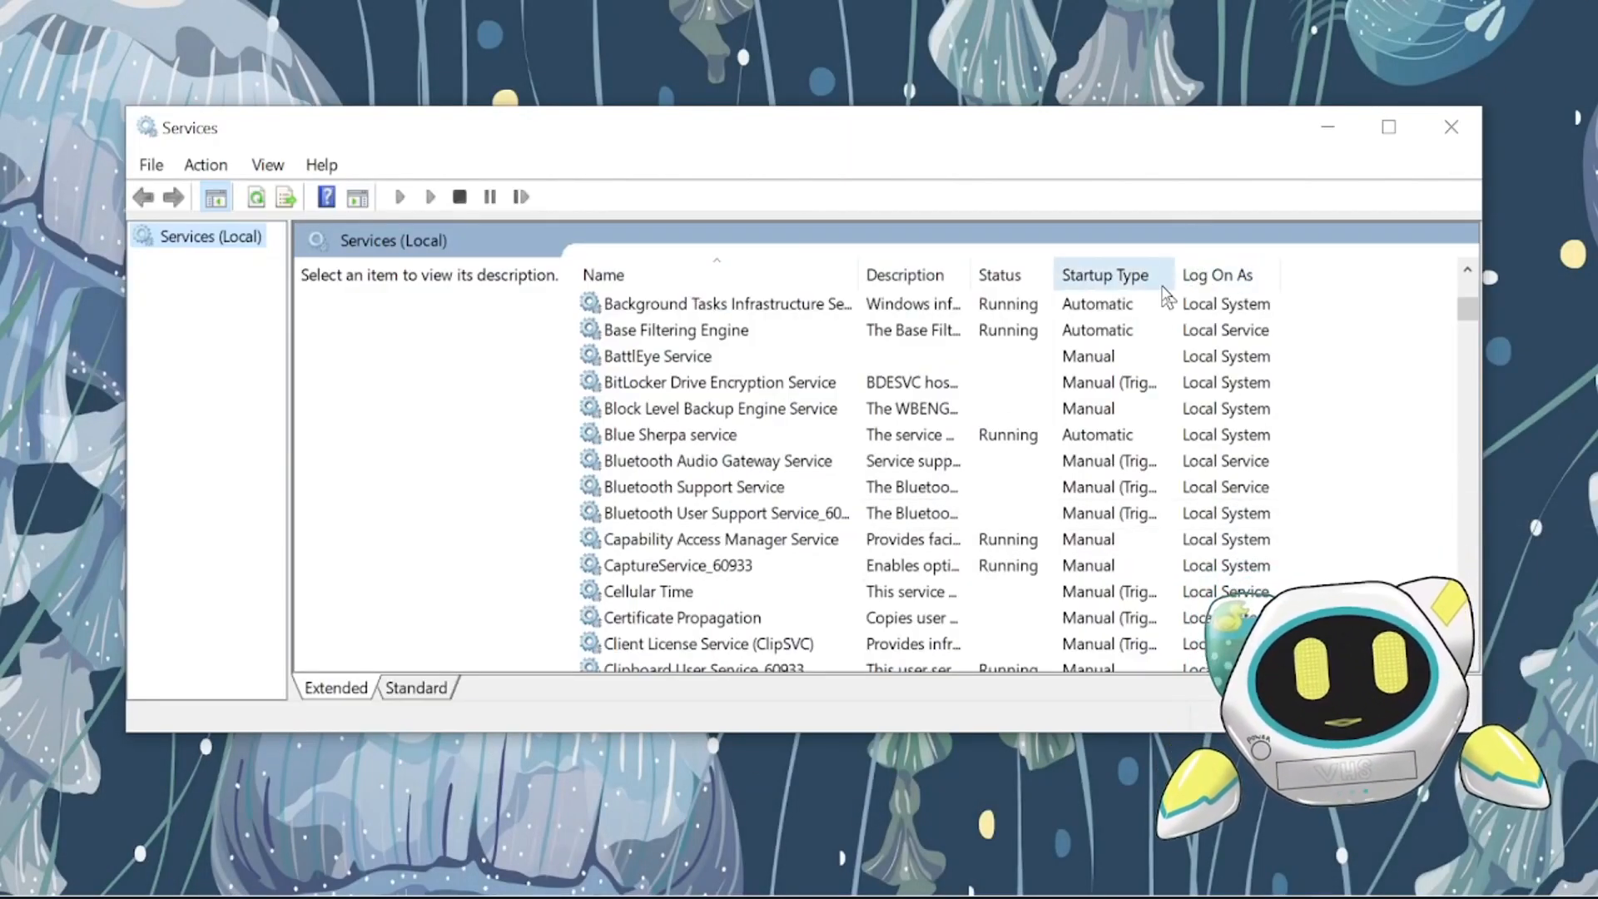
scroll(1041, 509, "down", 13)
scroll(945, 473, "down", 20)
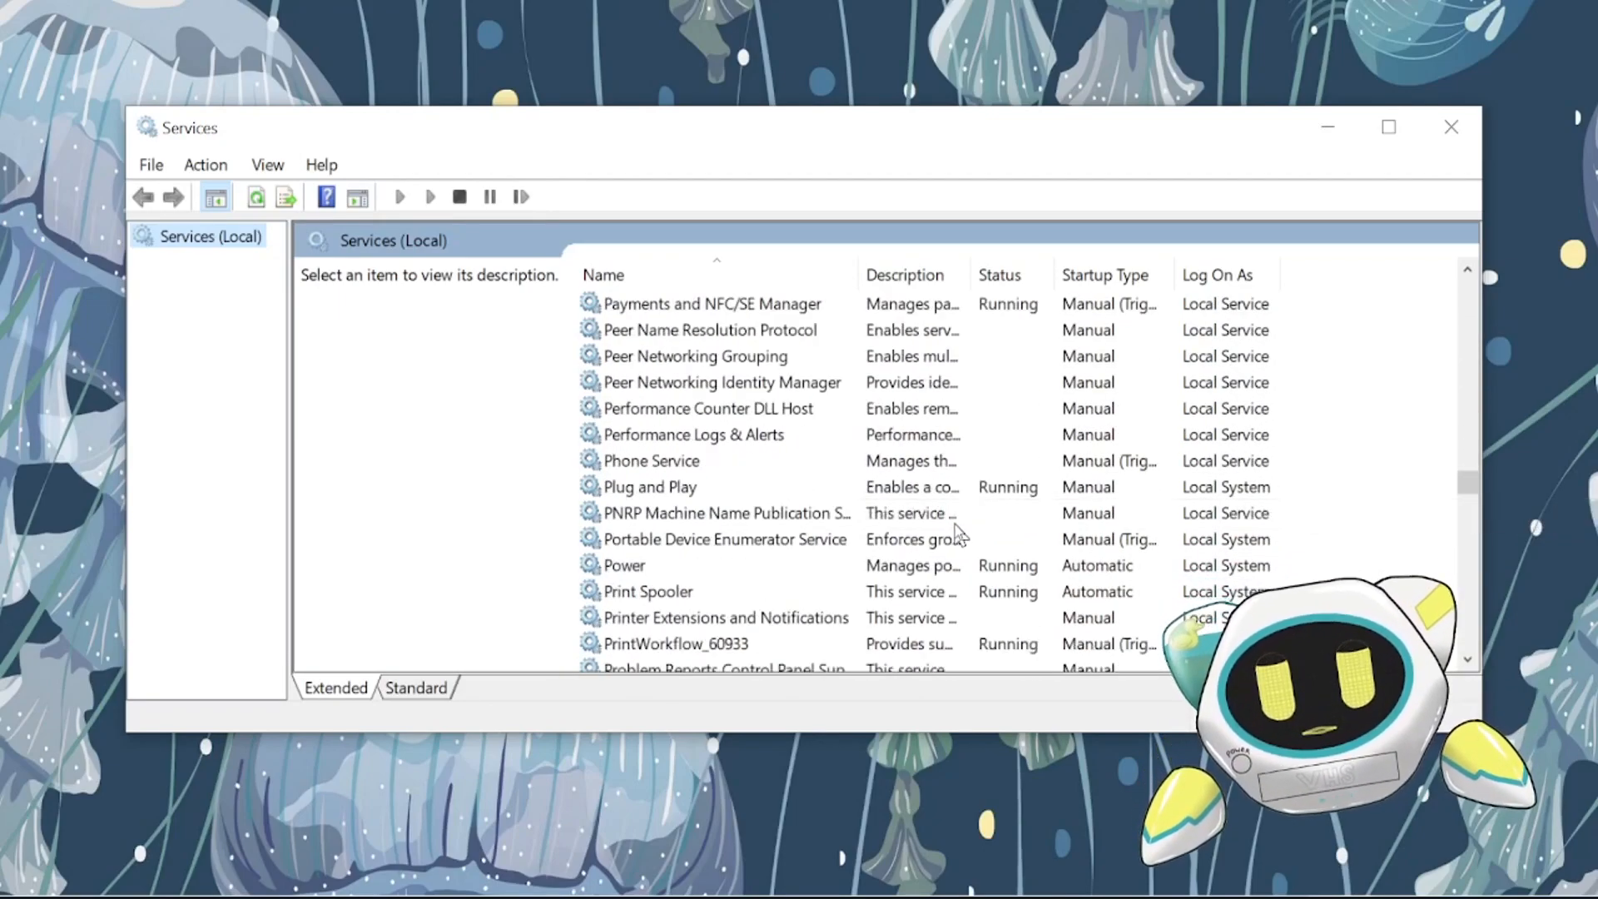
scroll(959, 535, "down", 14)
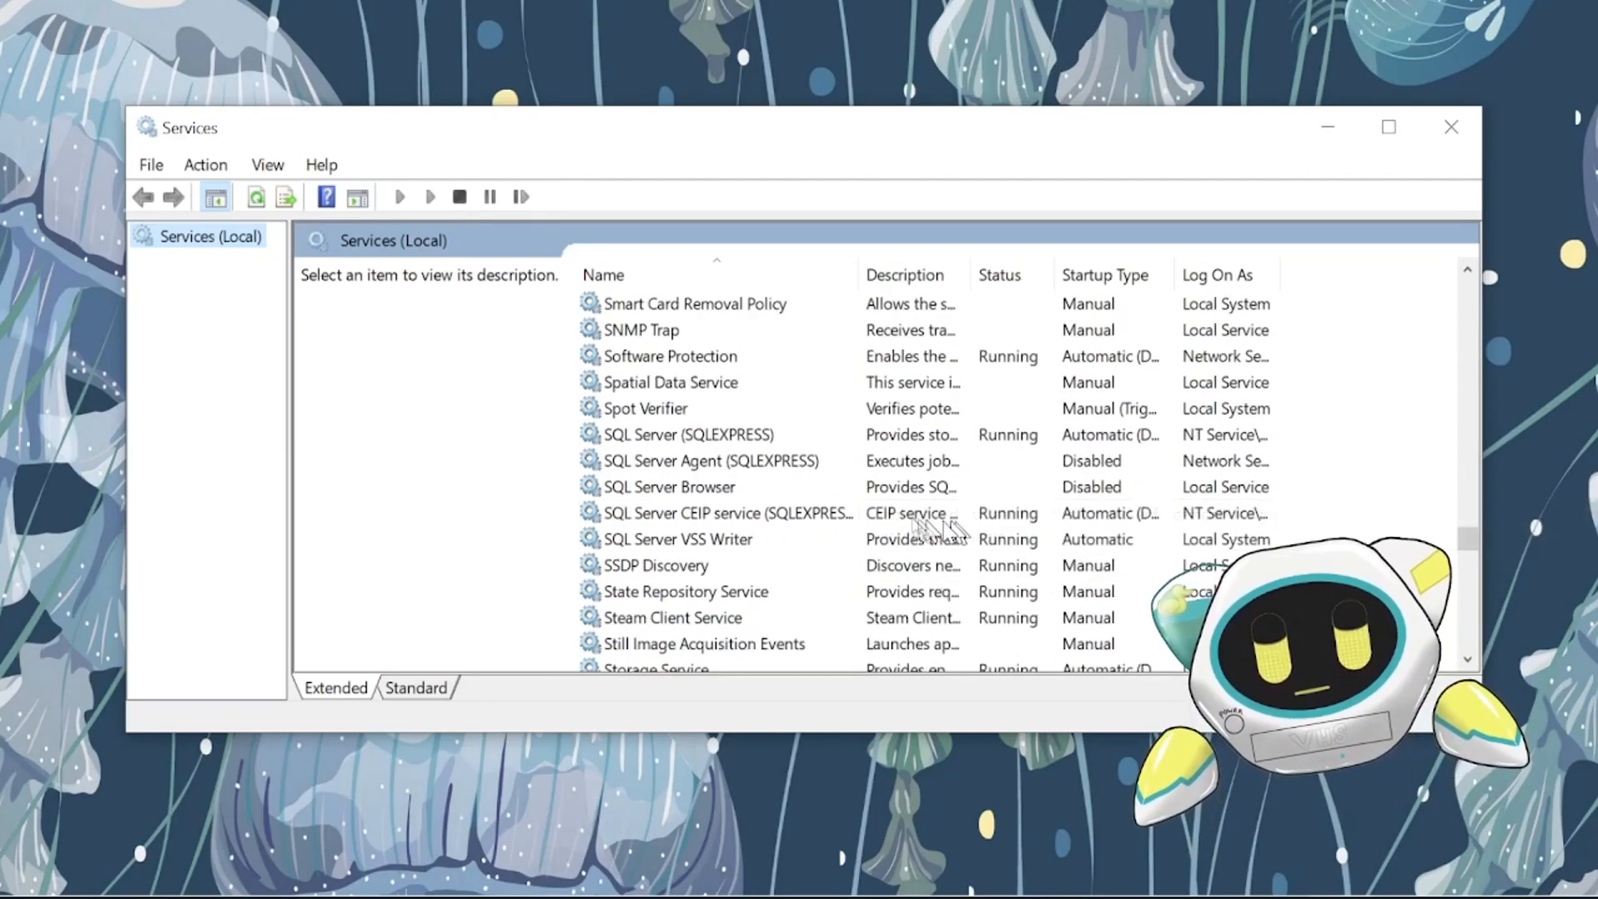
left_click(732, 434)
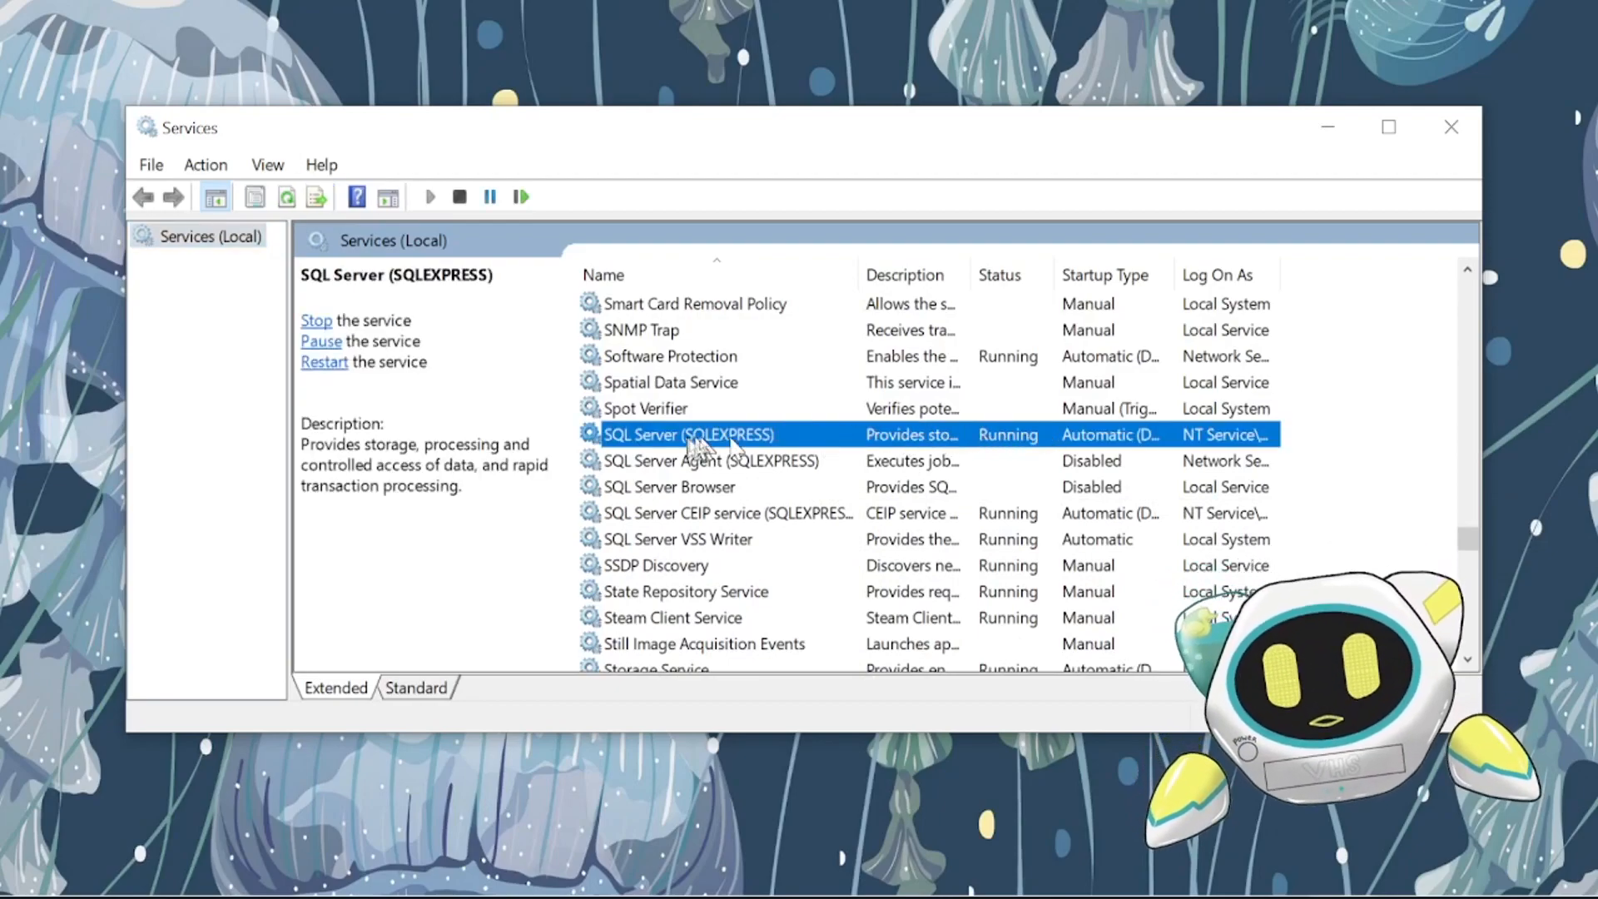
right_click(987, 434)
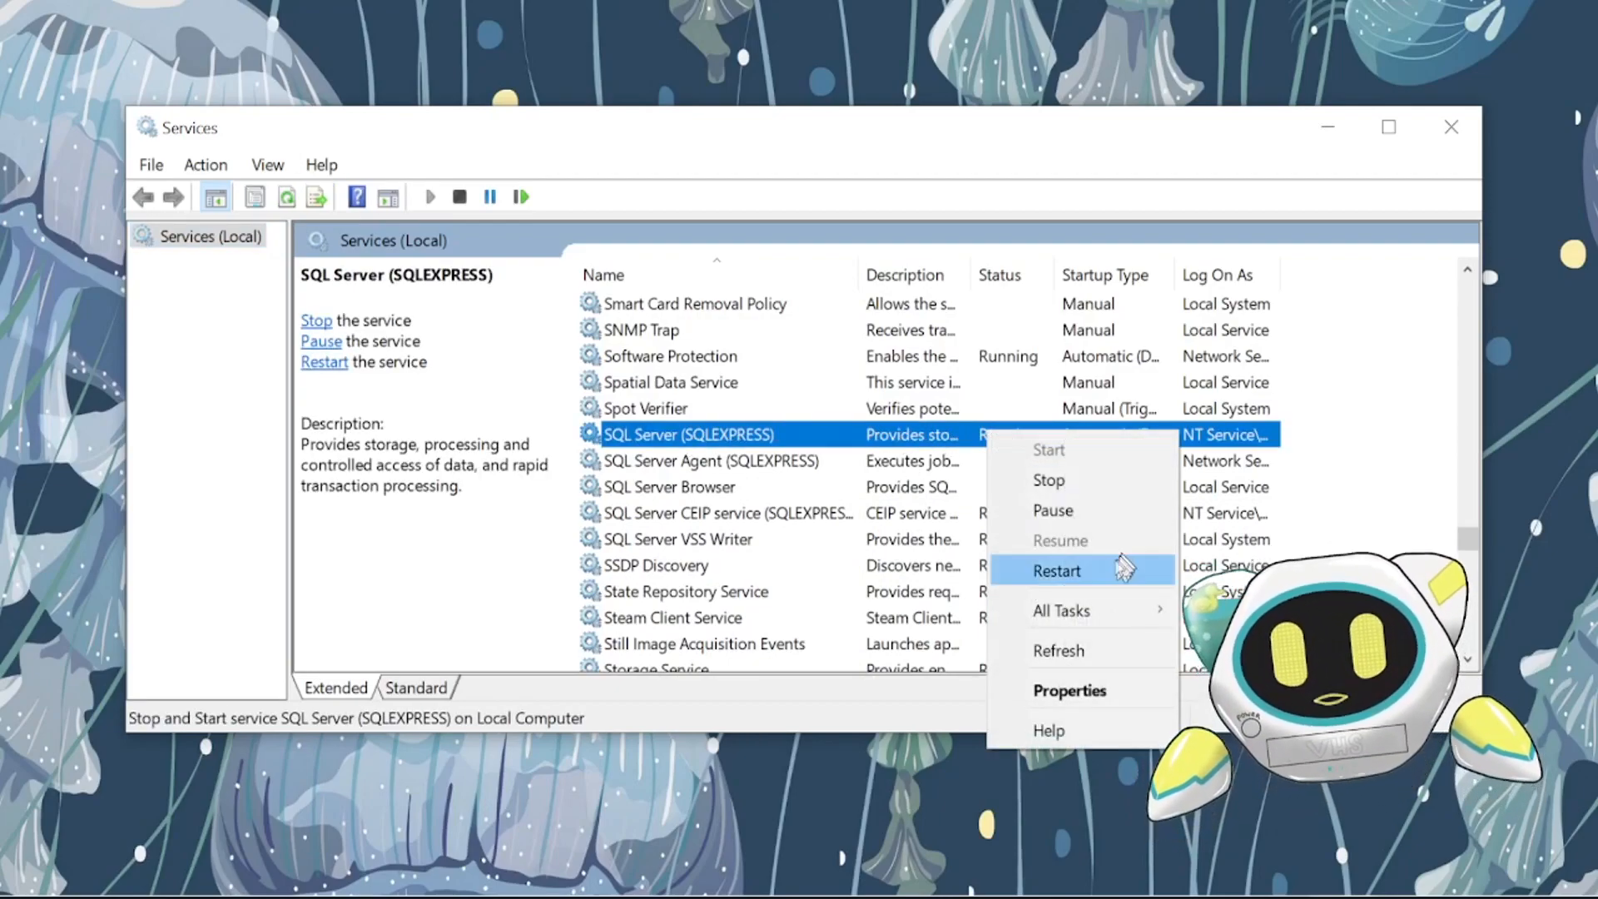
left_click(1057, 571)
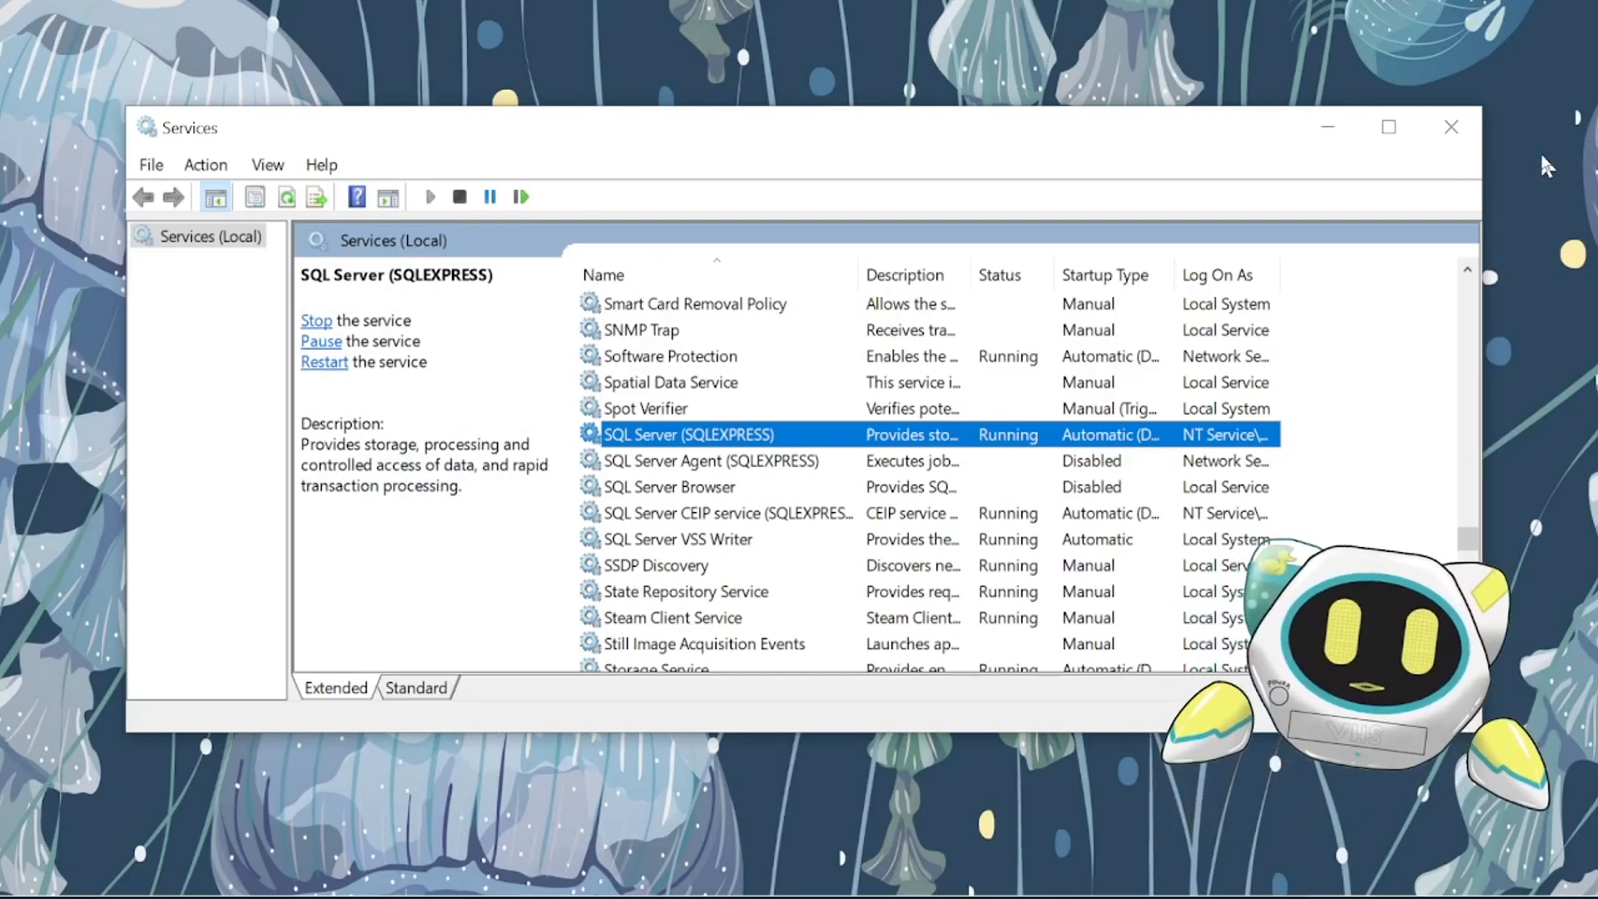
left_click(1451, 126)
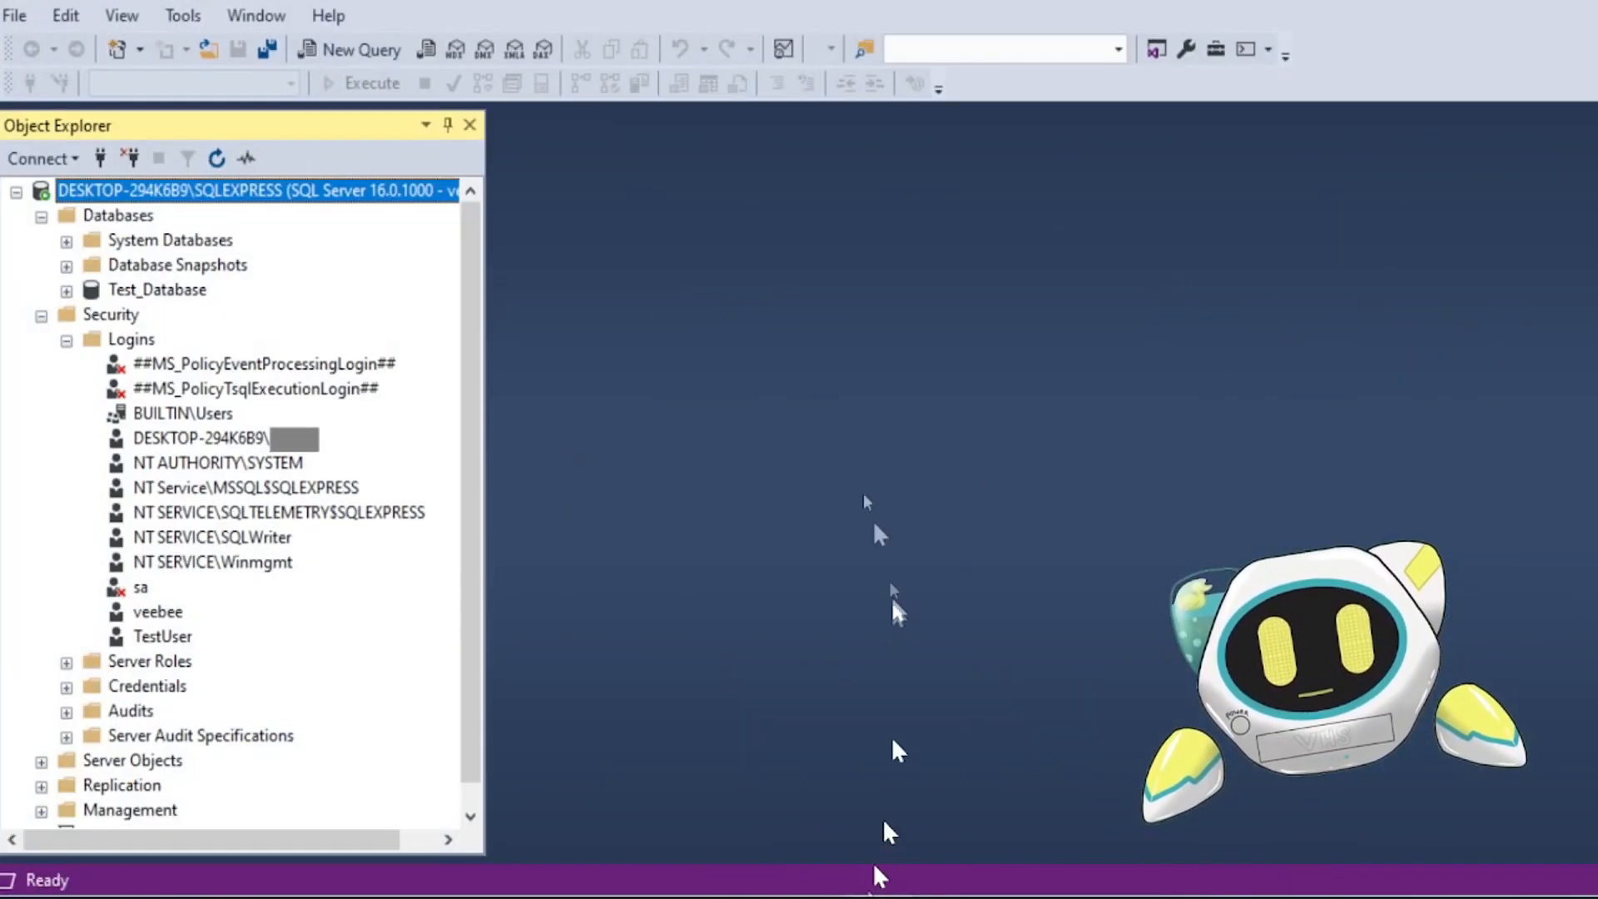
- Disconnect from the server and reconnect with SQL Server Authentication as TestUser, entering the login's password
left_click(130, 159)
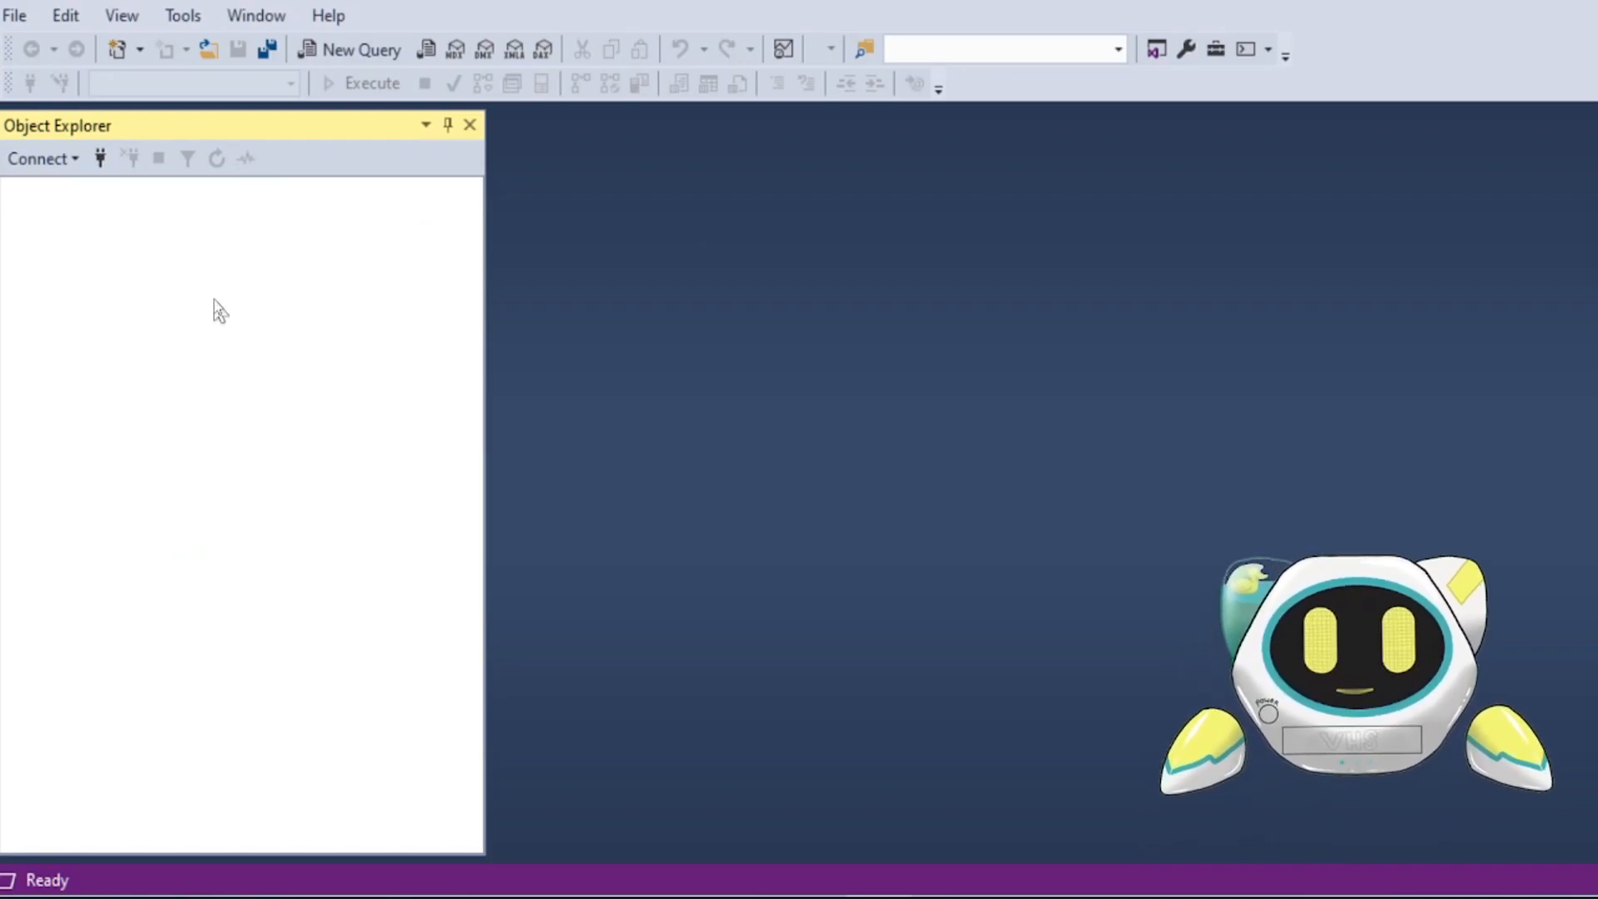
left_click(100, 160)
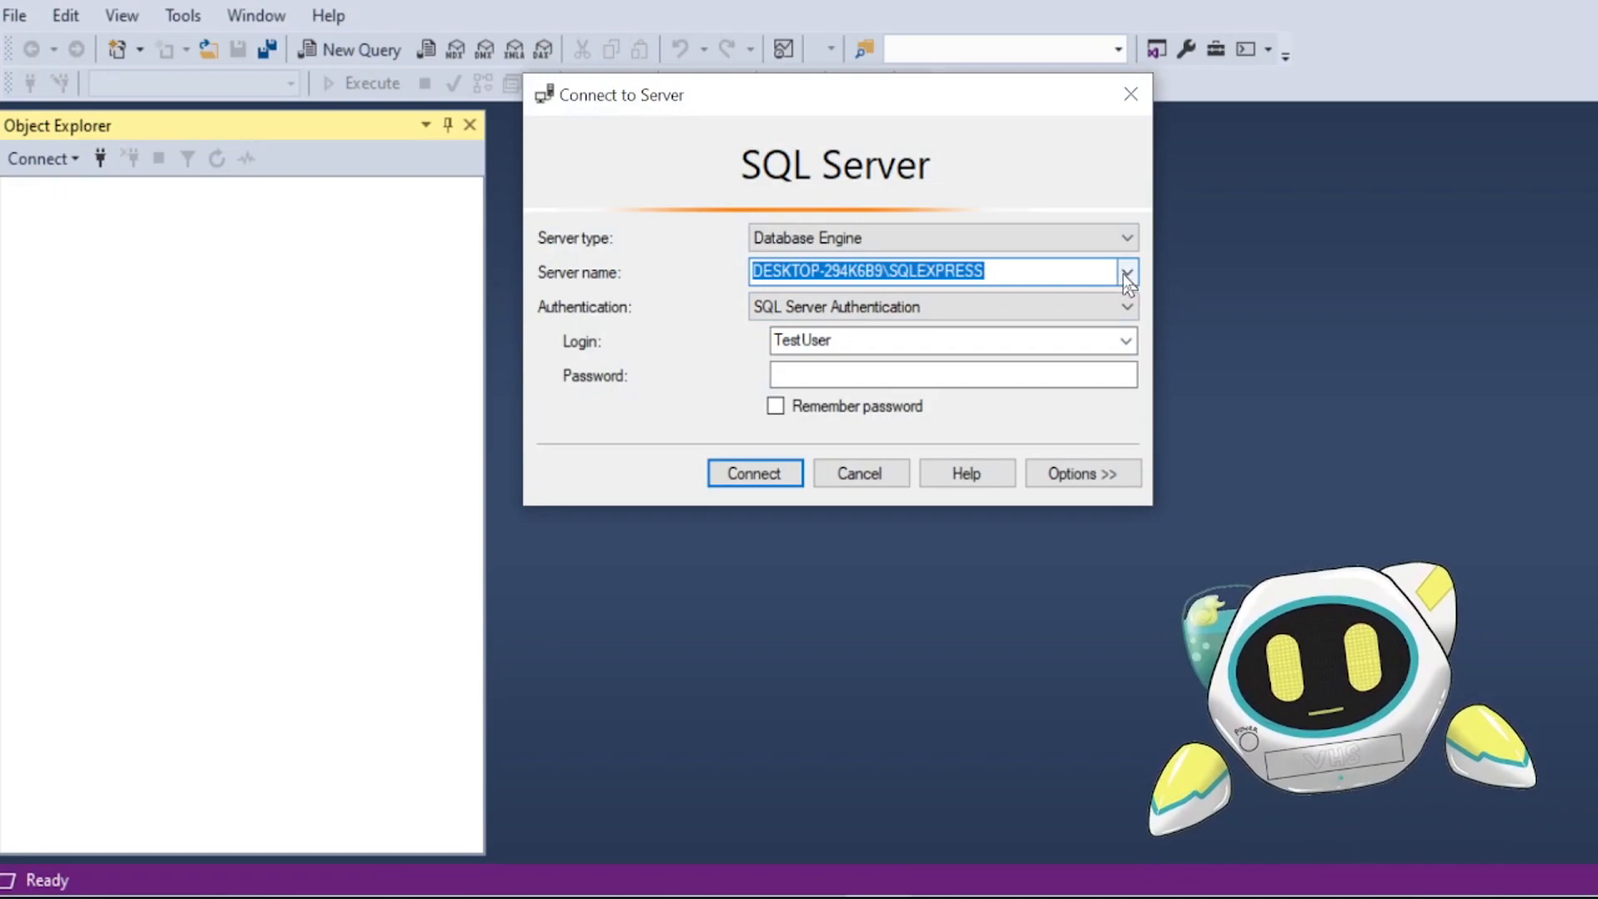
left_click(870, 341)
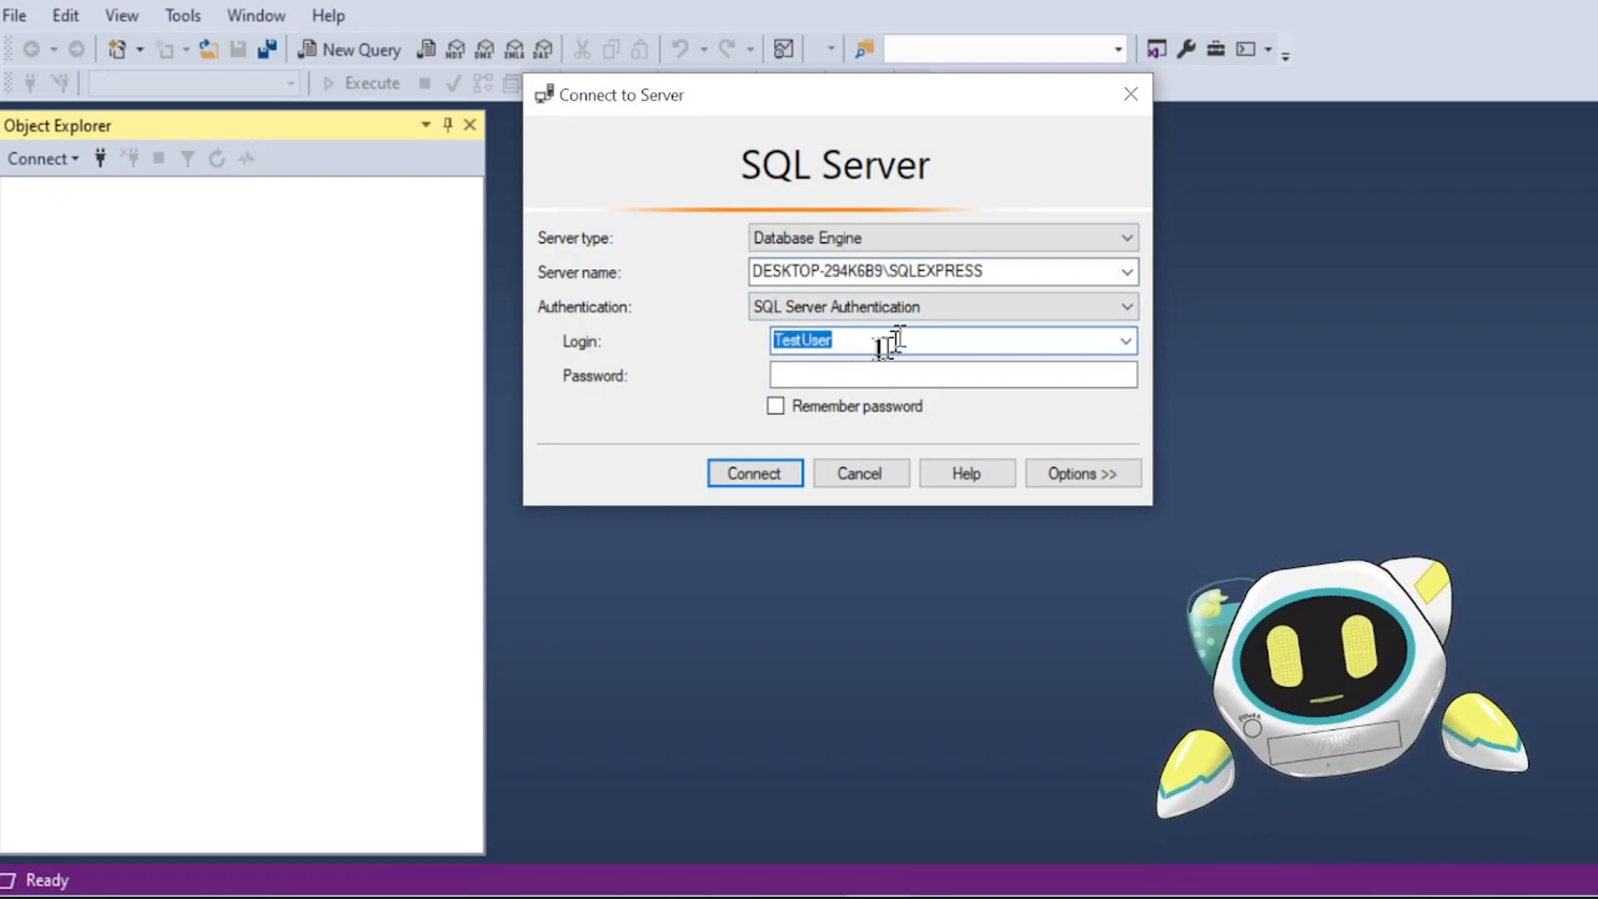
left_click(777, 311)
left_click(687, 316)
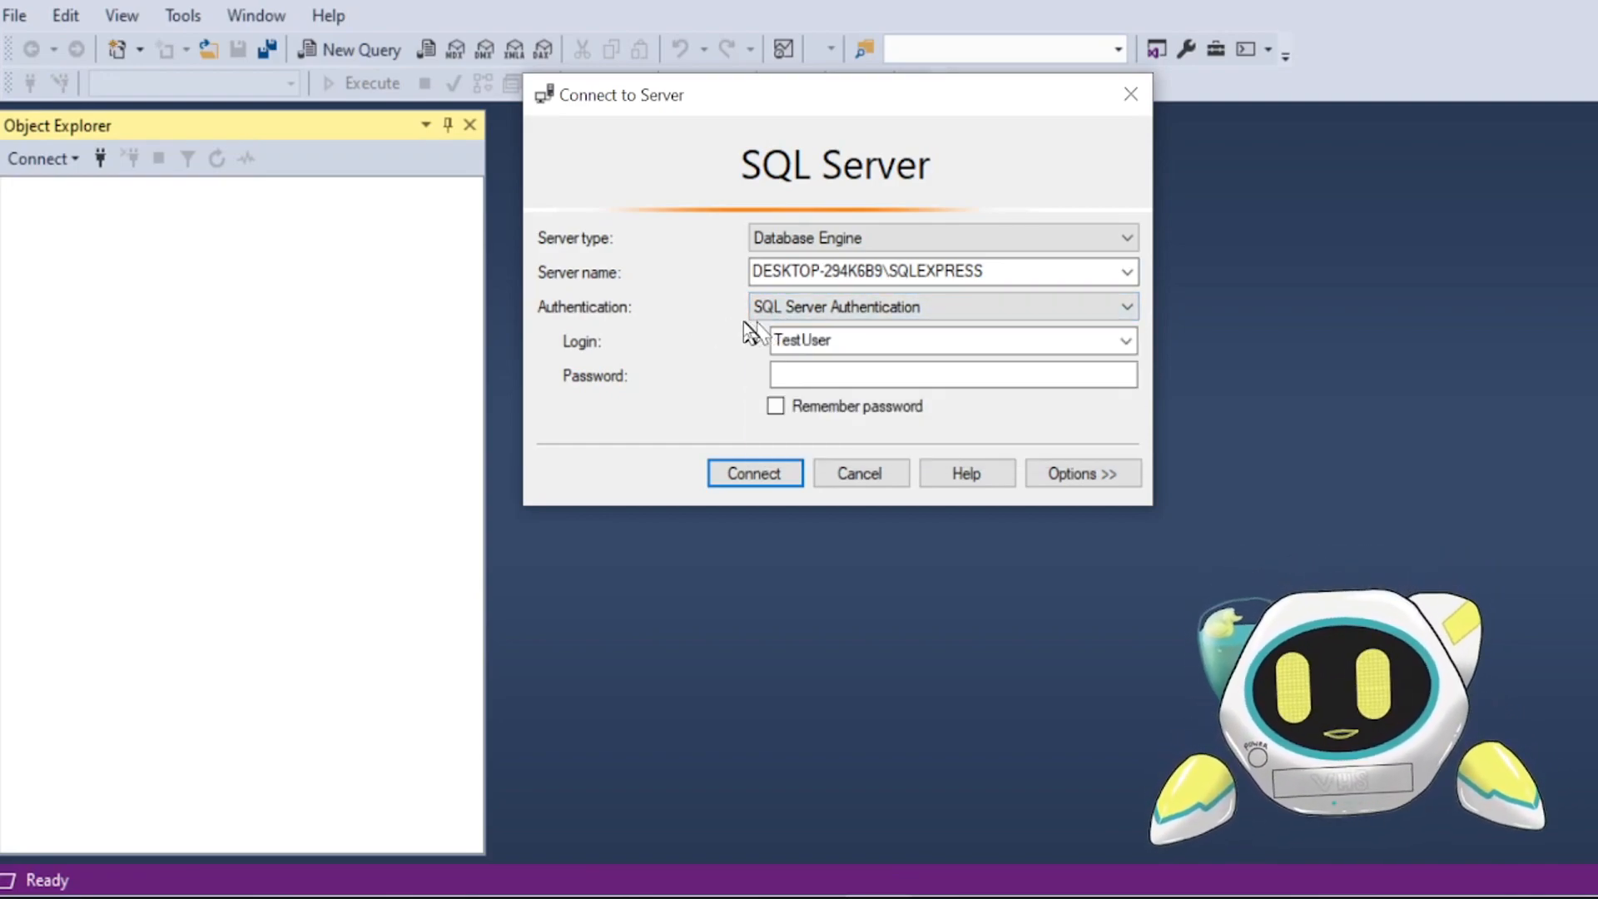
left_click(958, 310)
left_click(728, 337)
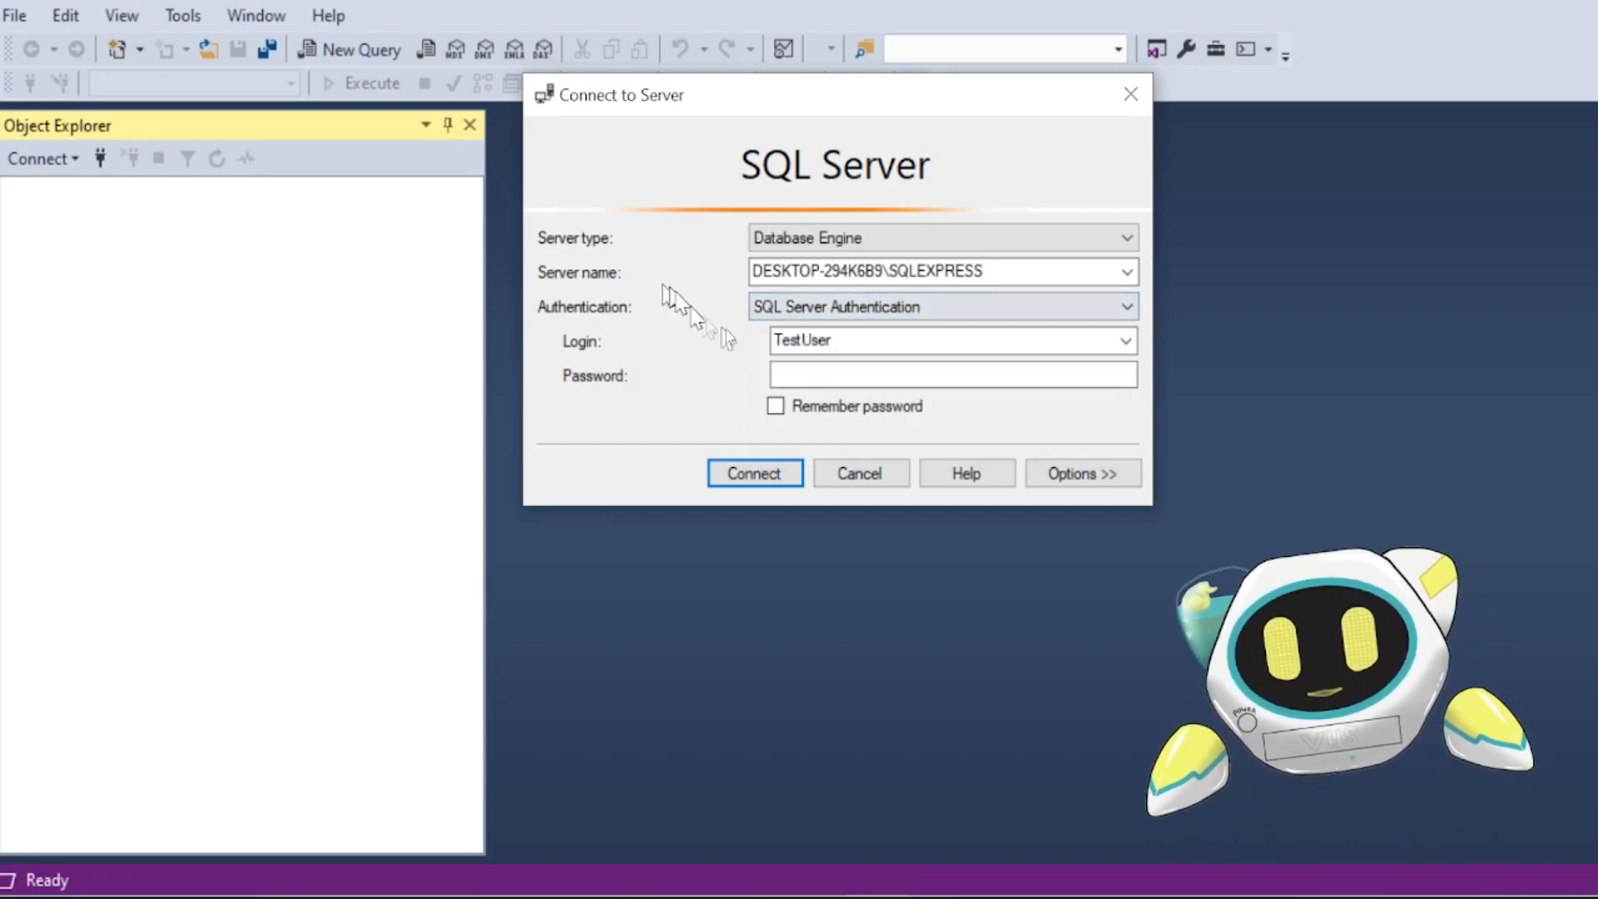
double_click(849, 340)
left_click(808, 374)
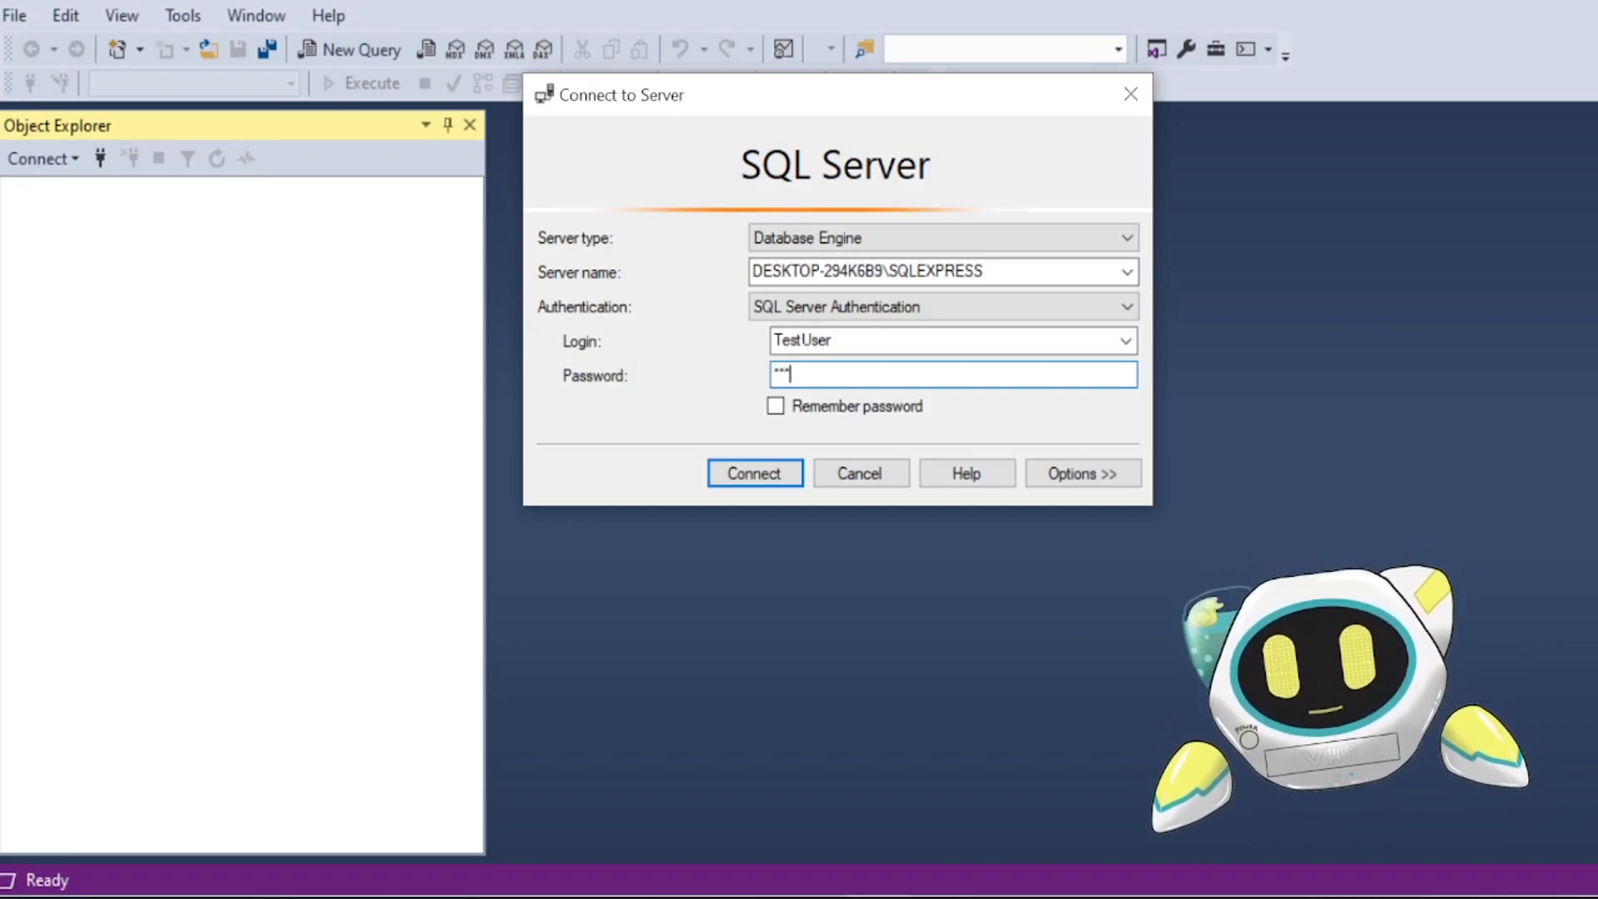
left_click(742, 485)
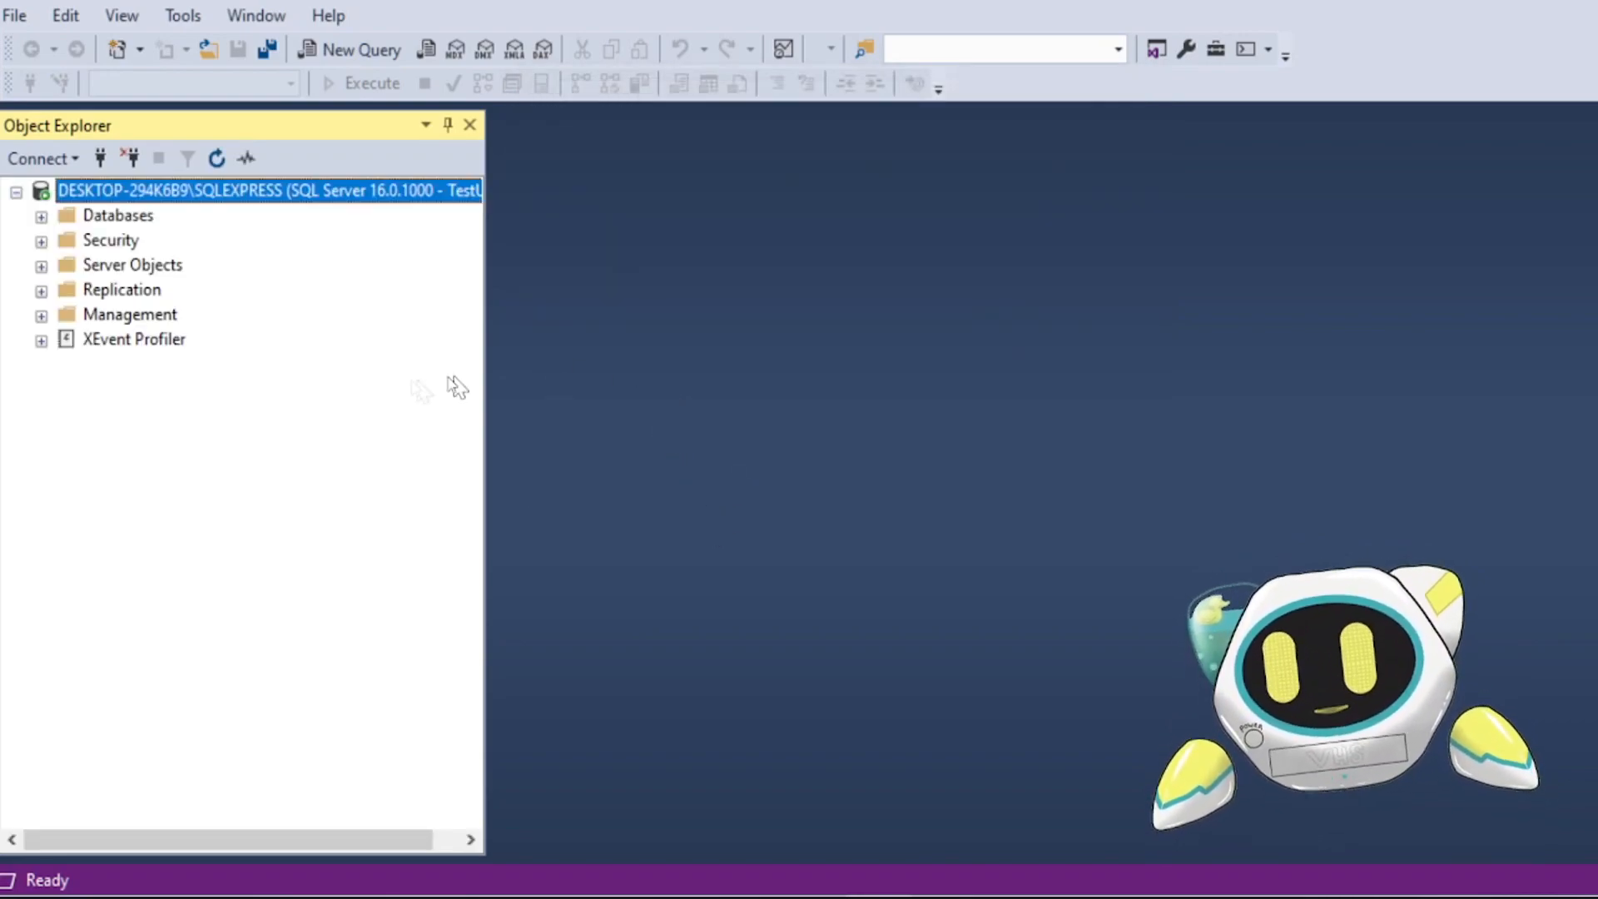